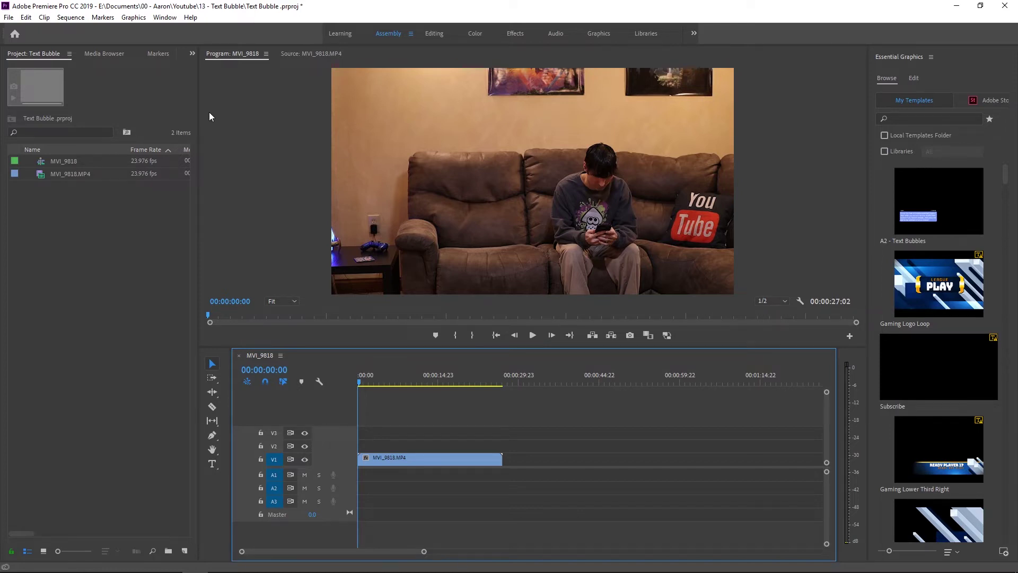
- Install the A2 - Text Bubbles.mogrt motion graphics template from the Graphics menu
click(134, 17)
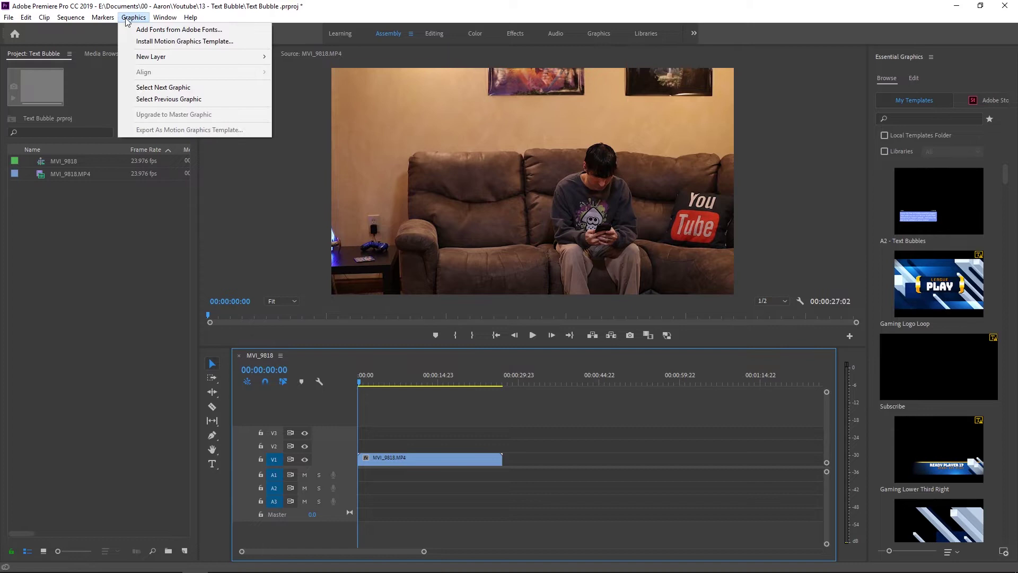
click(137, 43)
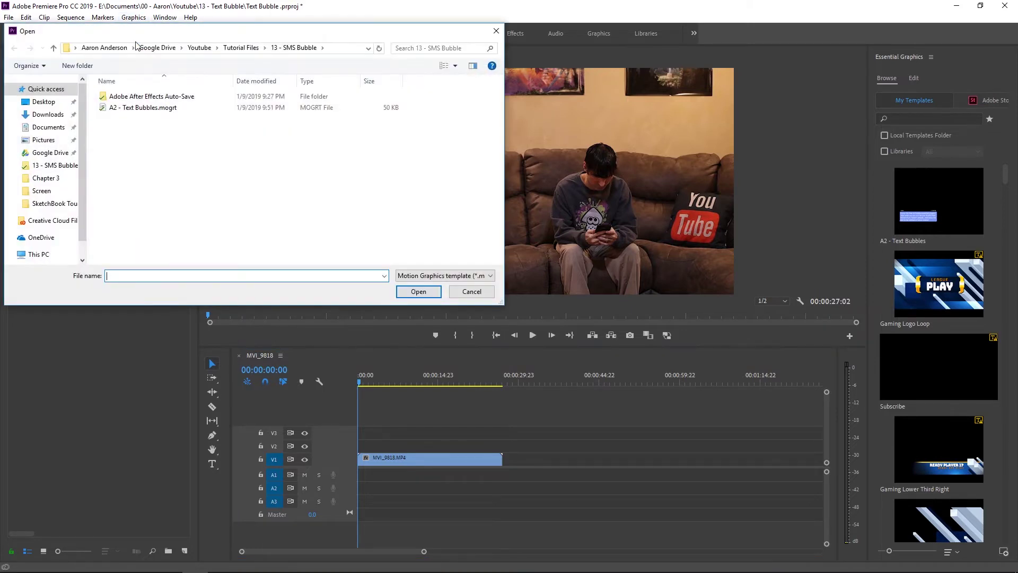
click(154, 107)
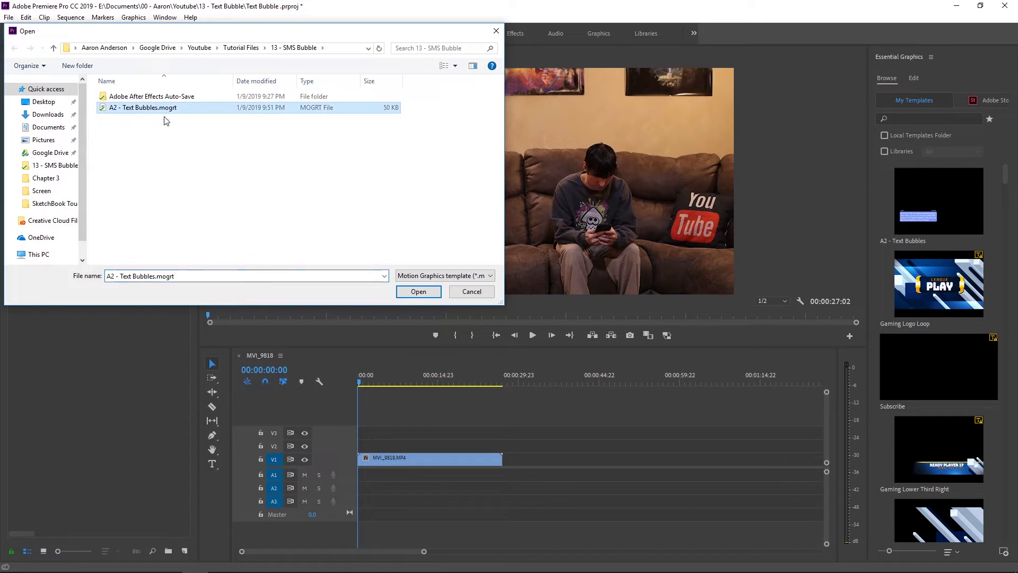
click(498, 31)
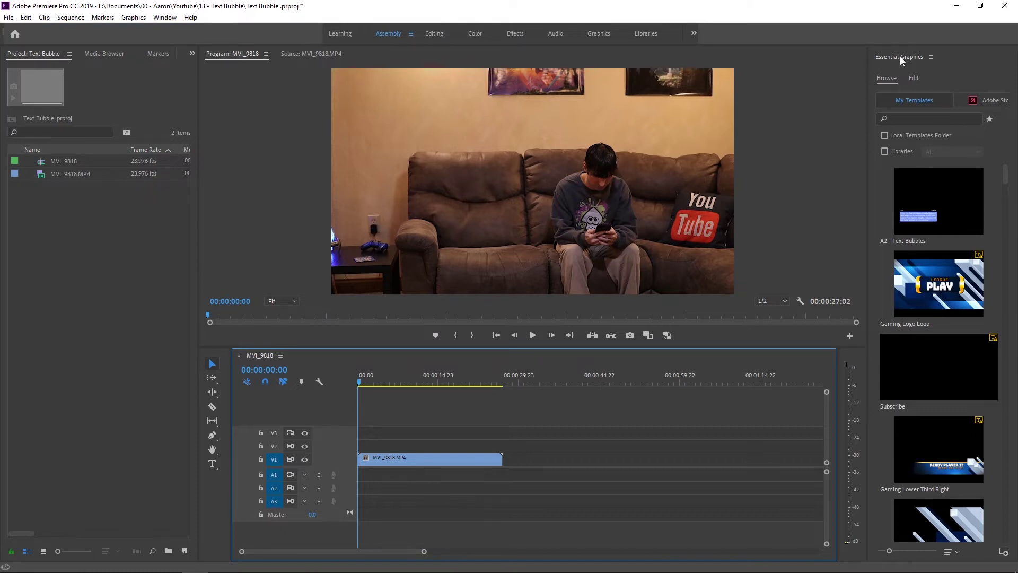
mouse_move(916, 200)
- Search the templates for 'A2' and drag A2 - Text Bubbles onto track V2
click(906, 116)
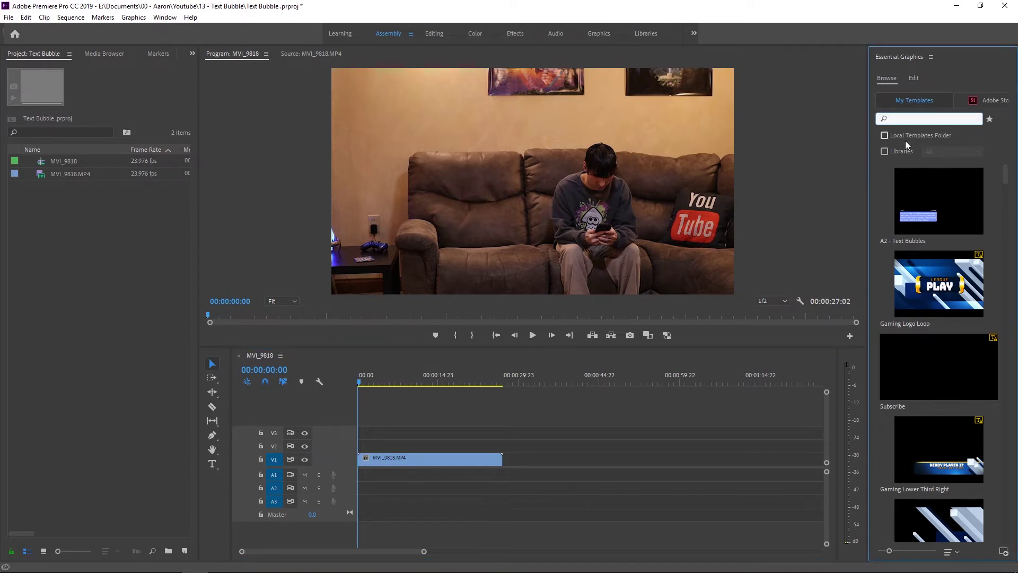
text(A2 Text)
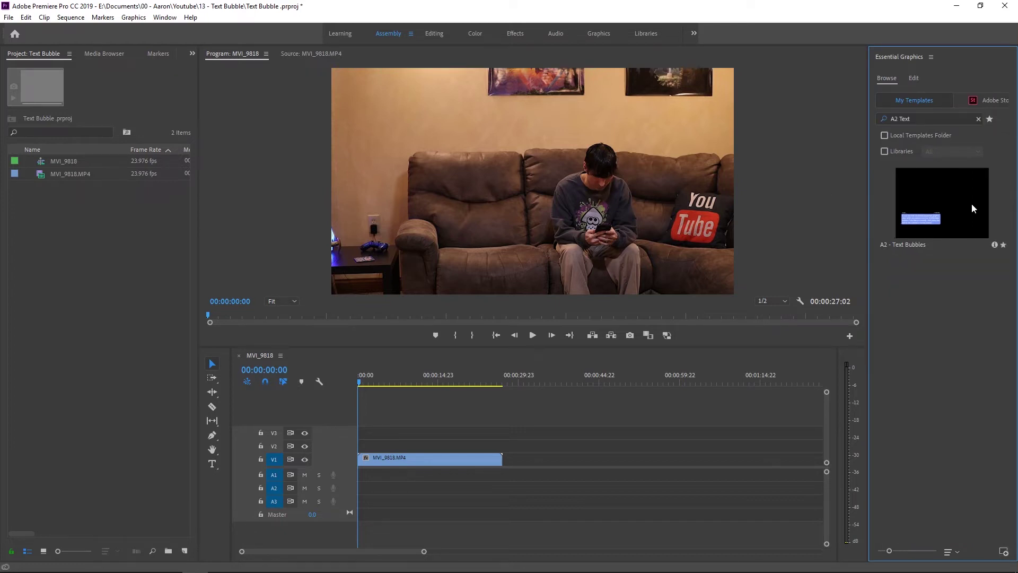
drag(972, 206, 484, 51)
click(164, 18)
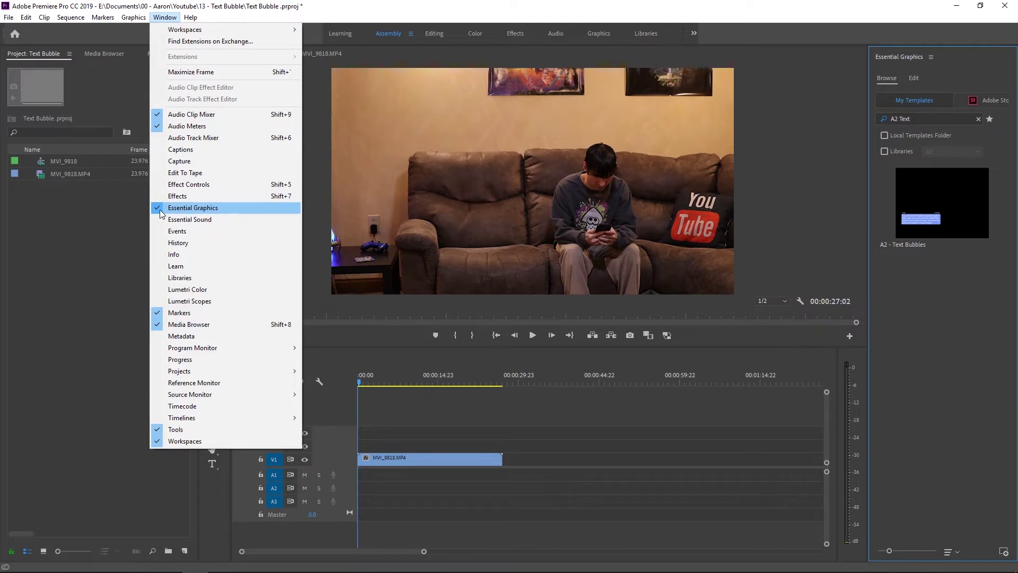
click(610, 10)
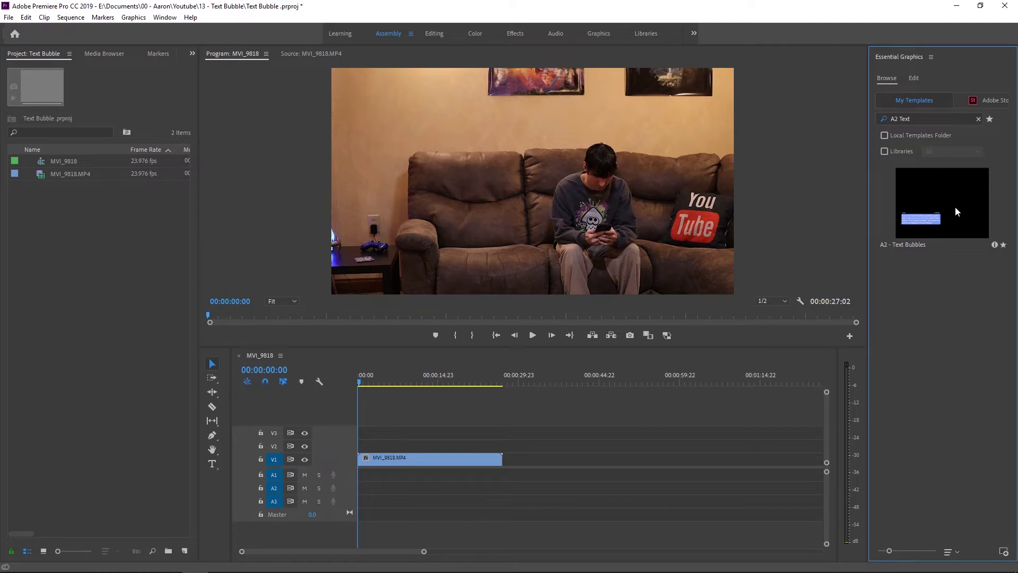
drag(955, 206, 363, 449)
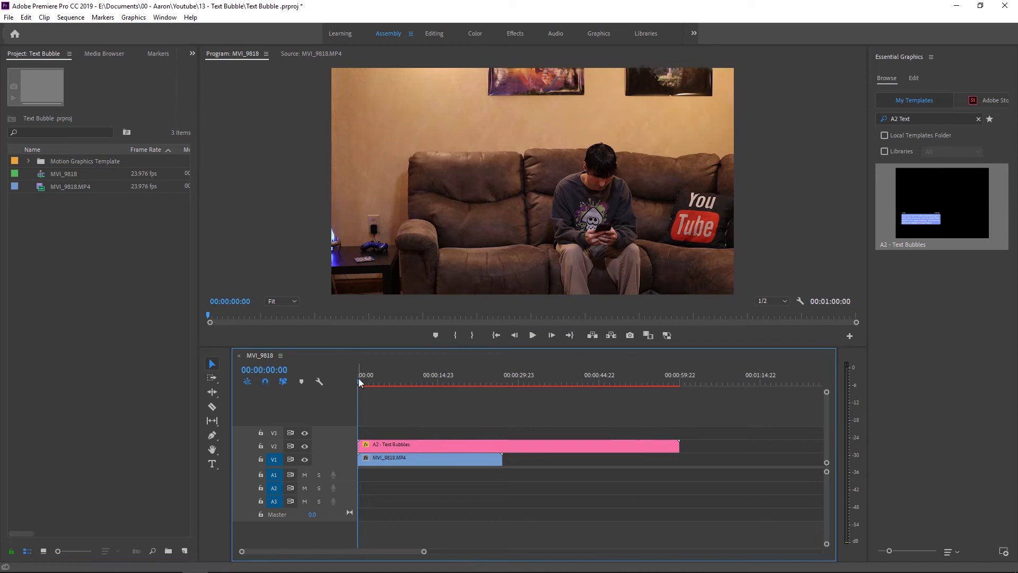
- Move the playhead to 00:00:01:09, select the bubble clip and expand Left Bubble Text settings
drag(358, 380, 366, 383)
click(452, 443)
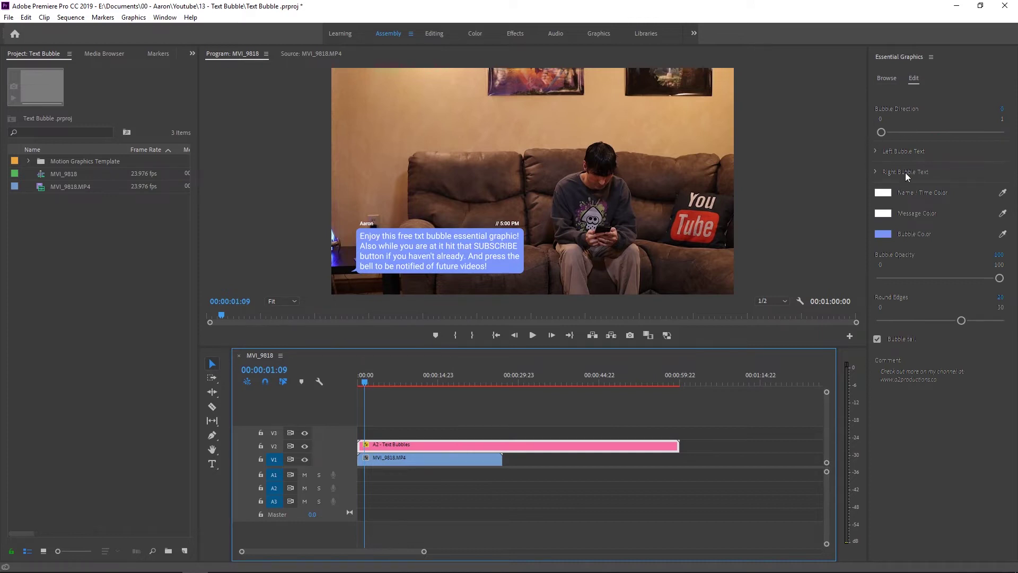
click(876, 151)
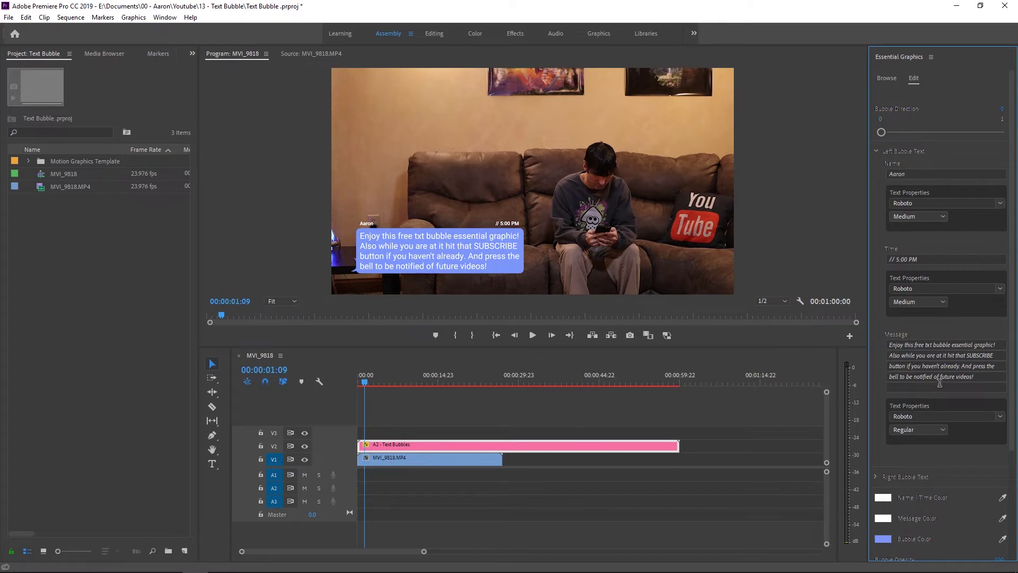
click(920, 430)
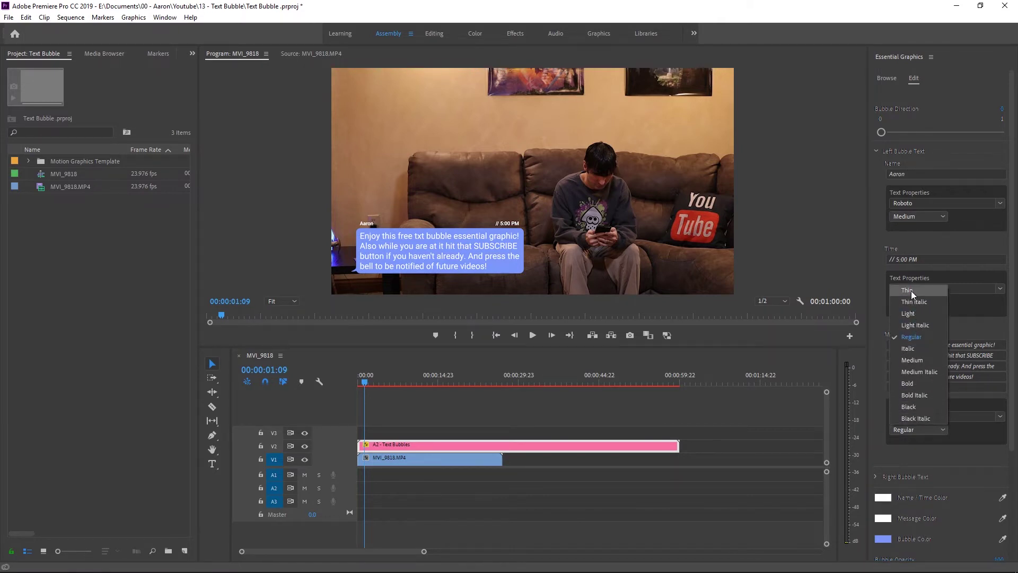
click(879, 312)
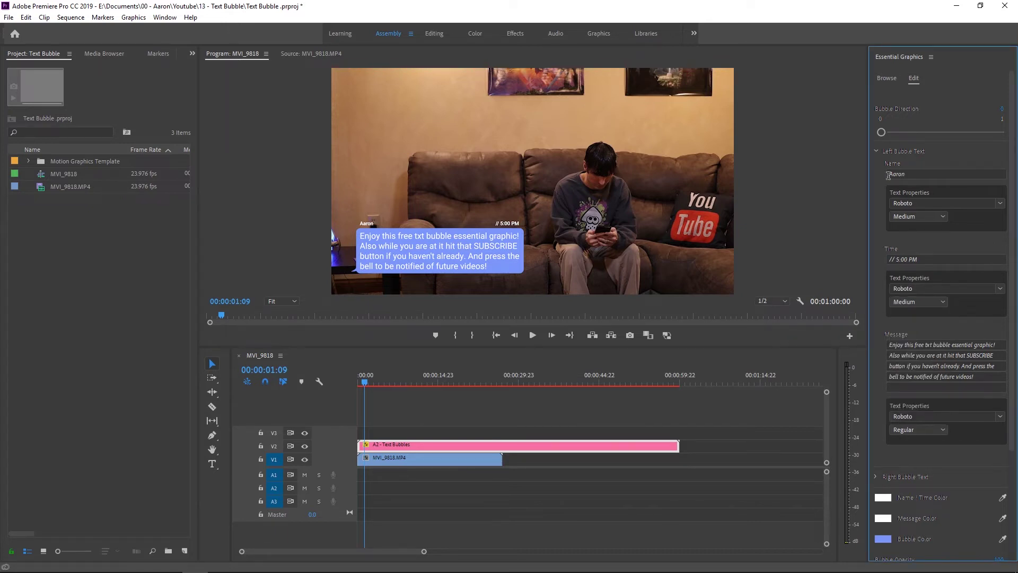
- Set the Name / Time Color to light green
click(876, 151)
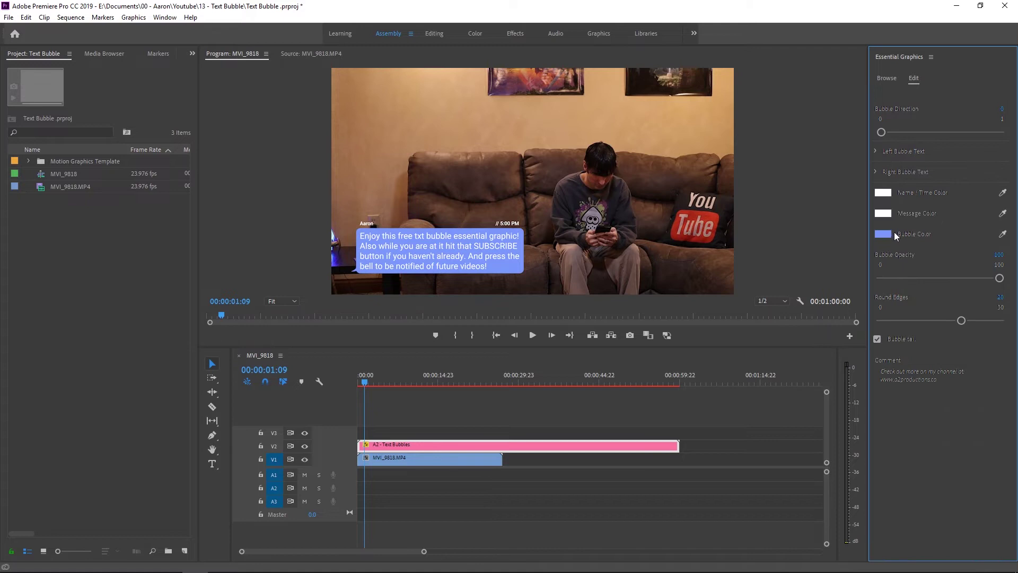
click(890, 192)
drag(542, 211, 564, 255)
drag(523, 355, 485, 403)
click(564, 333)
click(658, 280)
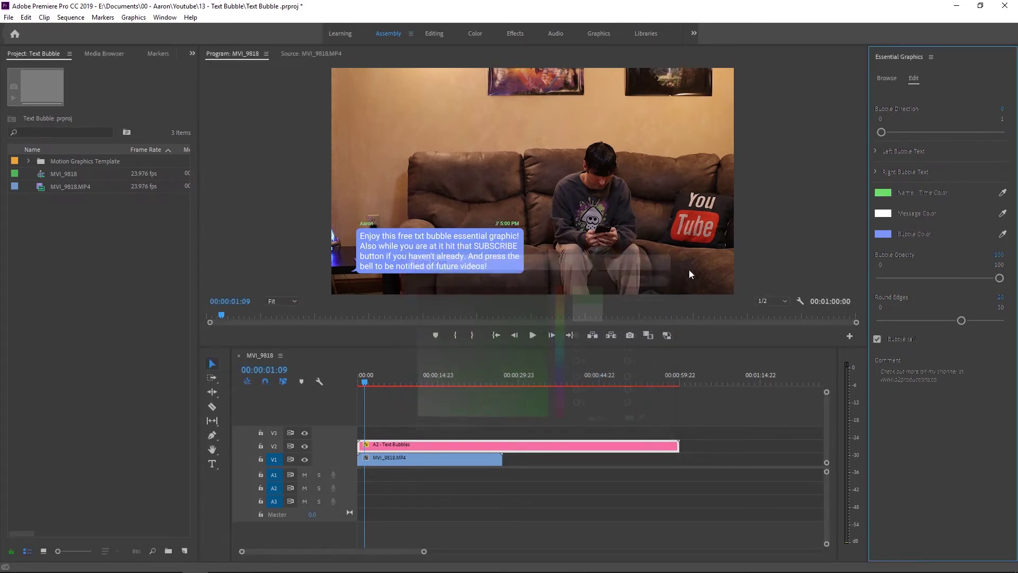
- Set the Message Color to dark green
click(883, 215)
drag(459, 218, 462, 258)
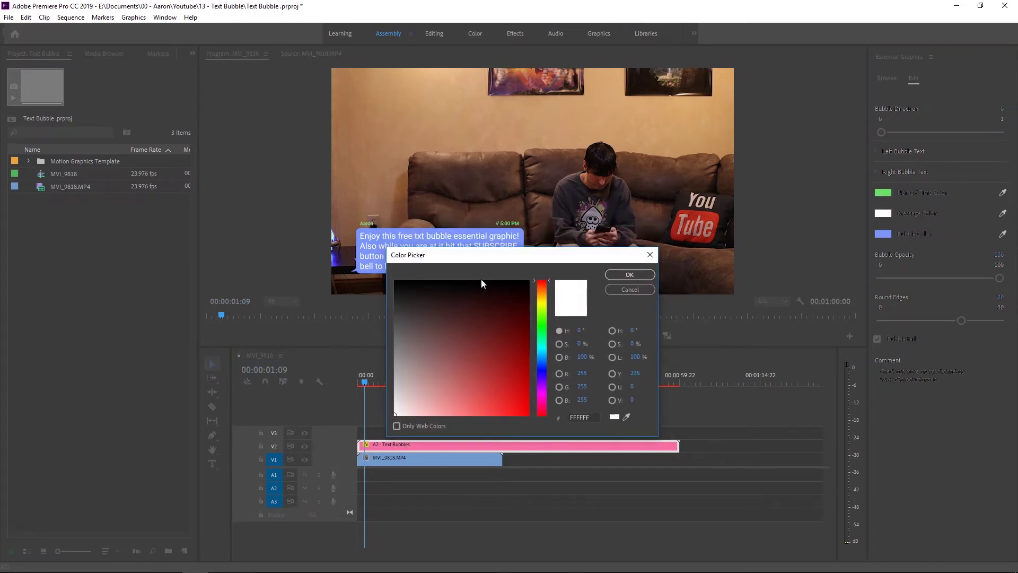
click(542, 328)
drag(498, 363, 505, 336)
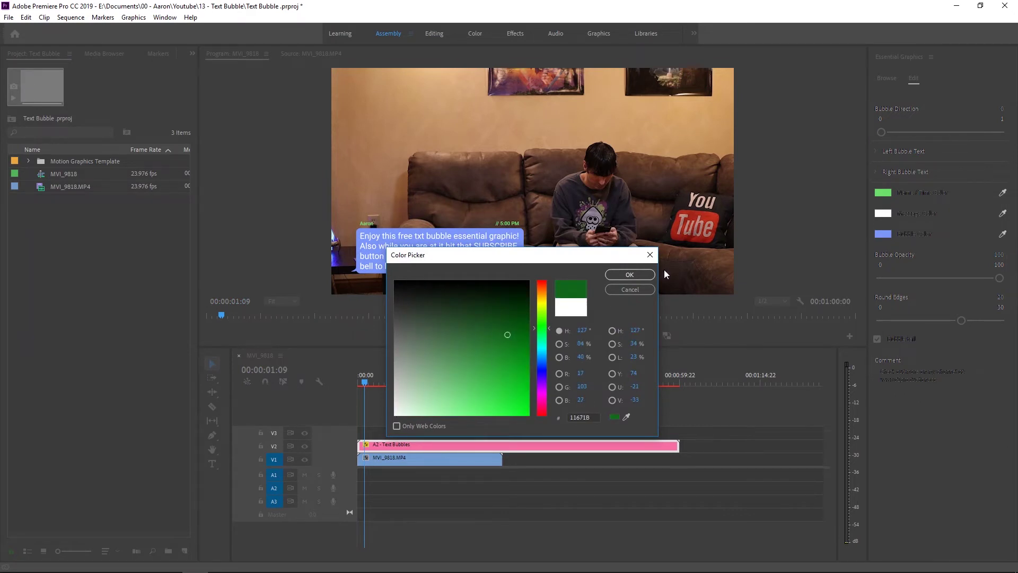
click(629, 274)
- Set the Bubble Color to light green
click(884, 234)
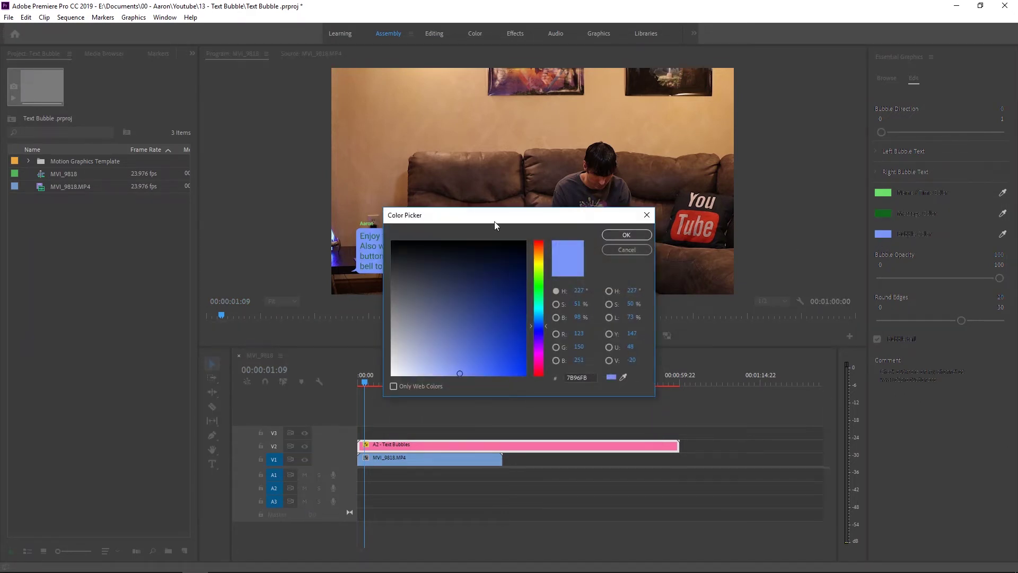
drag(496, 218, 566, 292)
drag(617, 378, 616, 359)
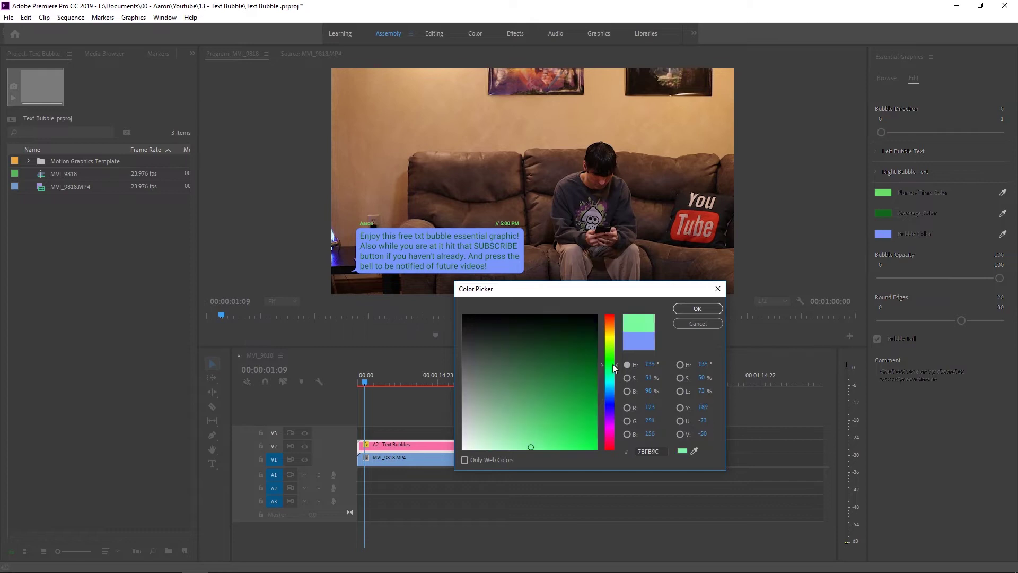
drag(530, 444, 524, 446)
click(681, 311)
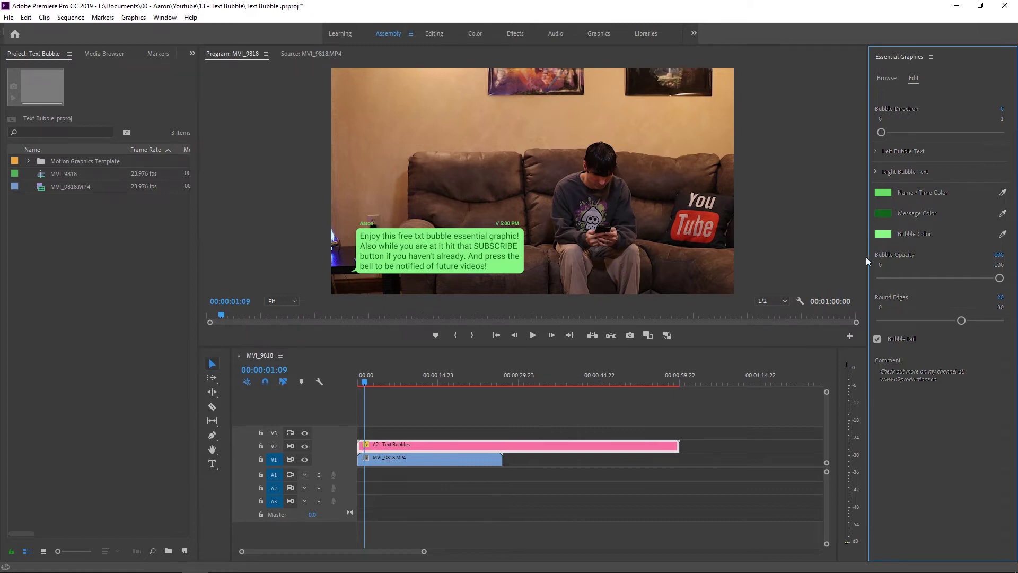
- Lower Bubble Opacity to about 40 and raise Round Edges to its maximum of 30
drag(999, 280, 926, 280)
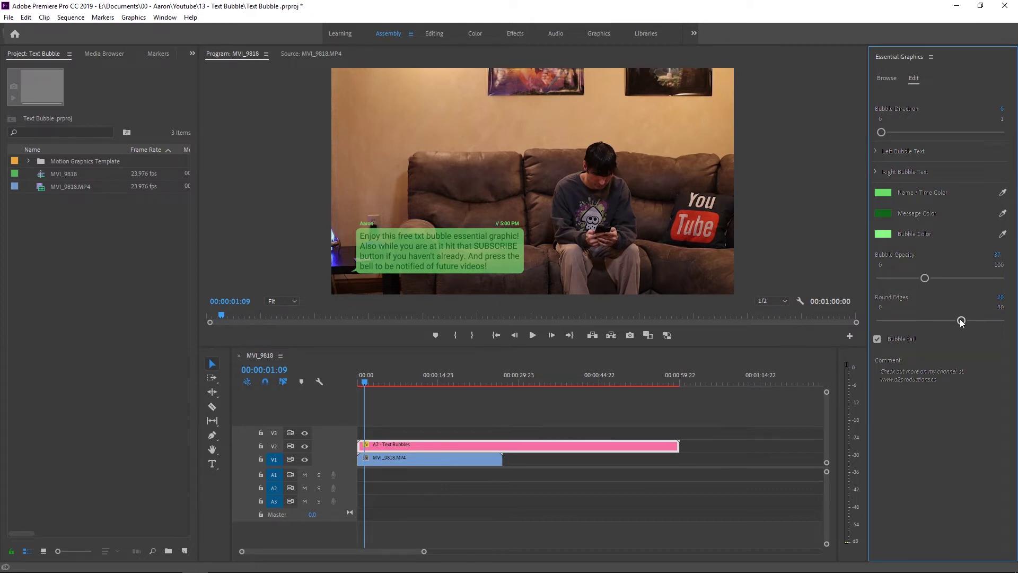
drag(962, 320, 1000, 321)
click(876, 153)
click(933, 174)
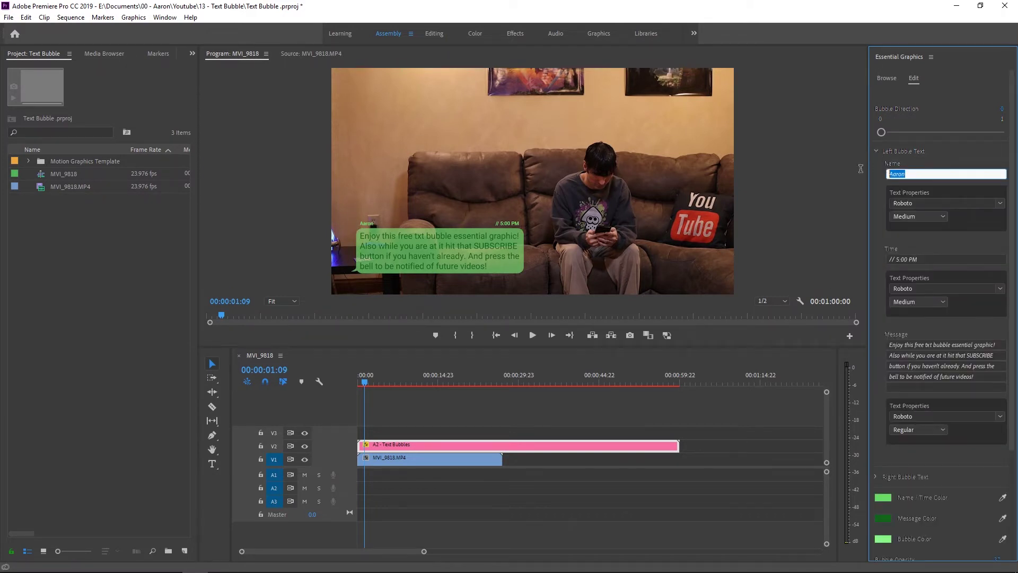
key(BackSpace)
click(932, 259)
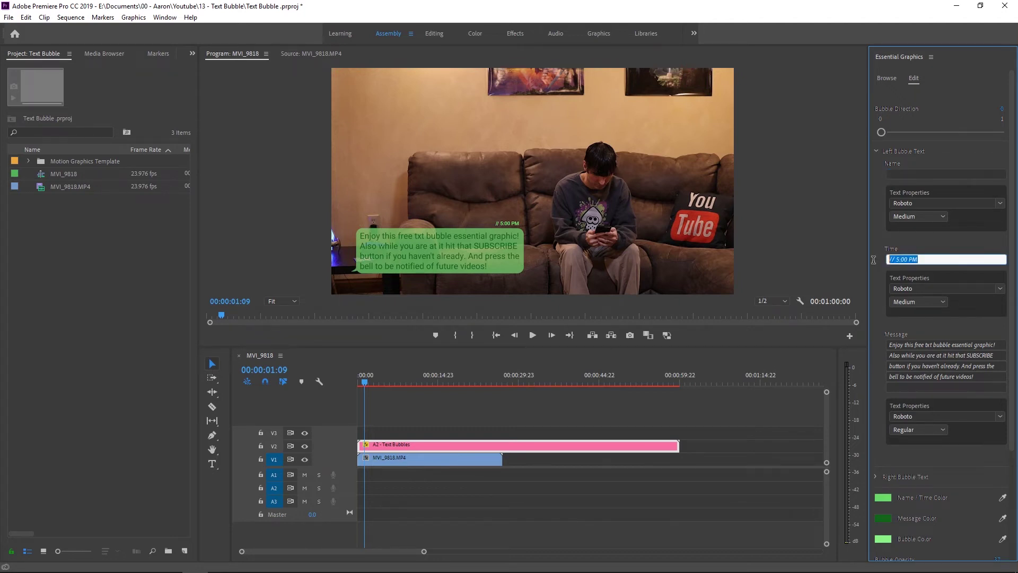
key(BackSpace)
click(839, 218)
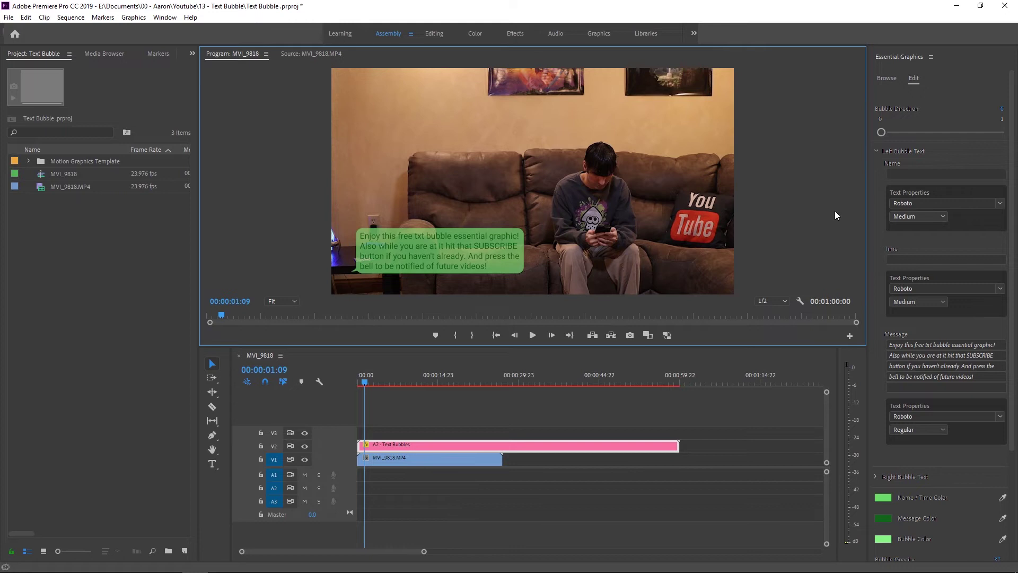
key(ctrl+z)
key(ctrl+z)
click(876, 152)
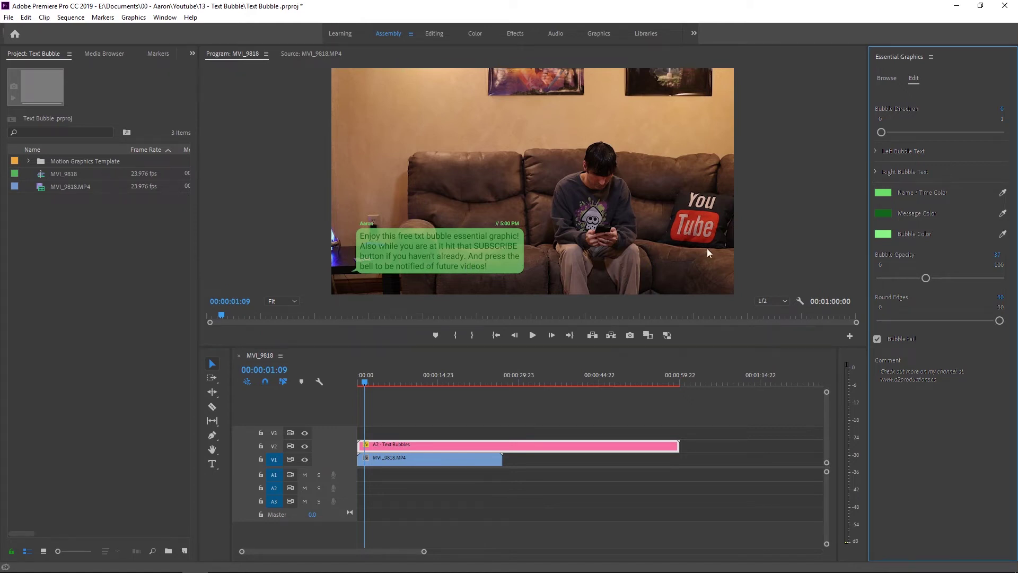
- Duplicate the A2 - Text Bubbles clip from V2 onto track V3
click(885, 79)
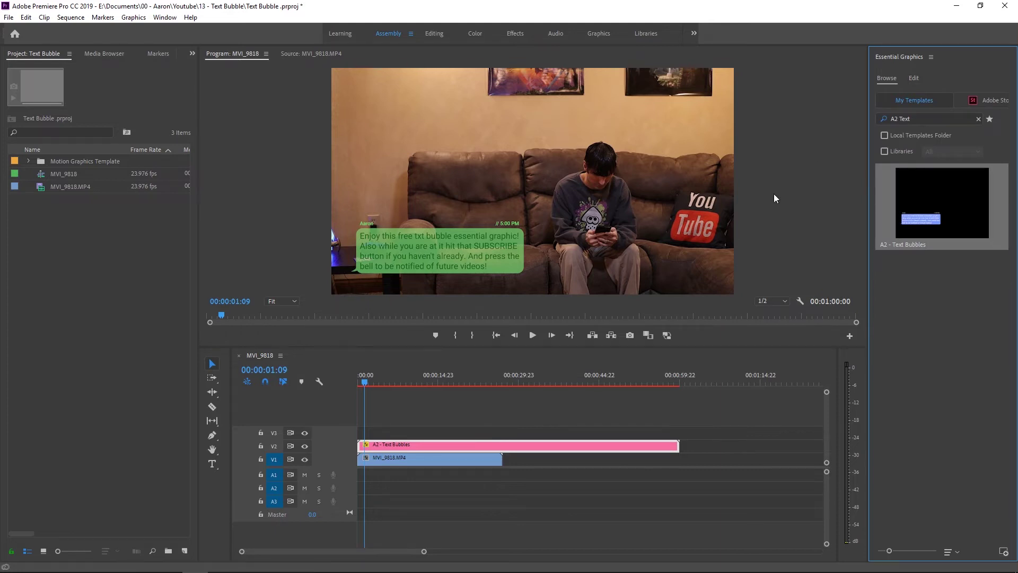
click(577, 444)
mouse_move(574, 445)
mouse_down()
mouse_move(575, 457)
mouse_move(570, 432)
mouse_up()
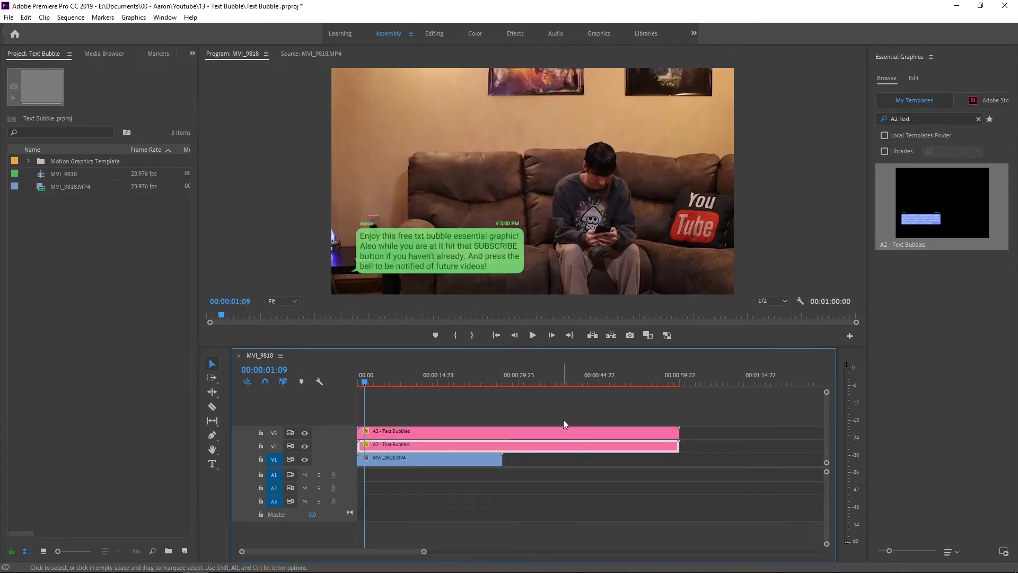
- Drag the duplicate's bubble upward in the Program monitor, above the original bubble
click(561, 431)
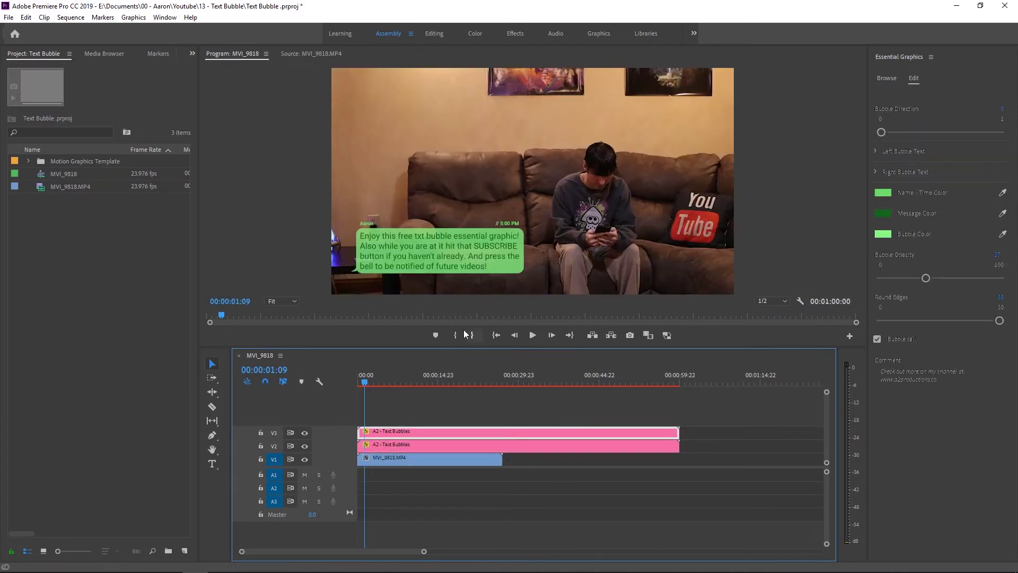
click(443, 260)
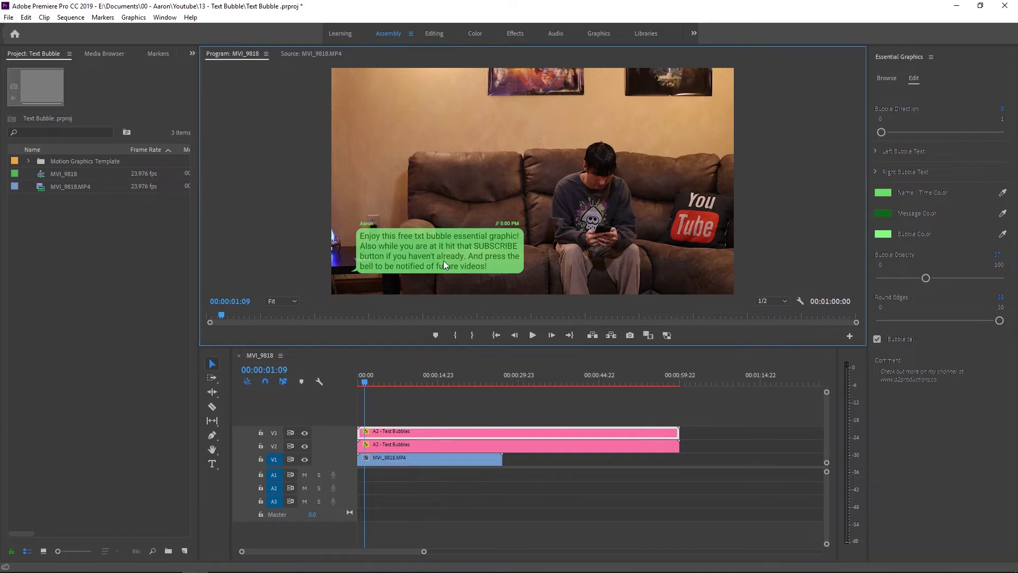
drag(463, 268, 459, 190)
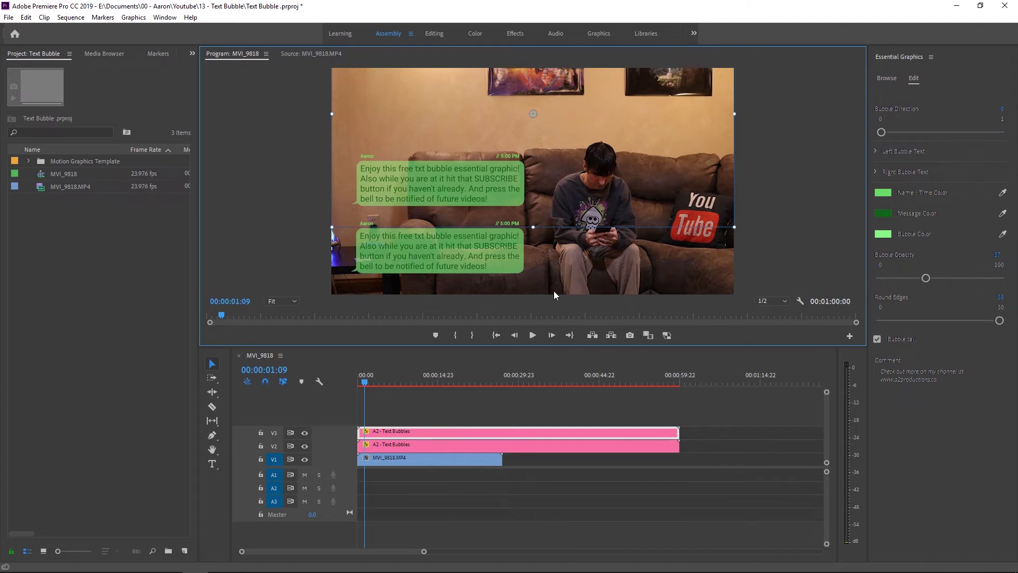
drag(452, 201, 452, 189)
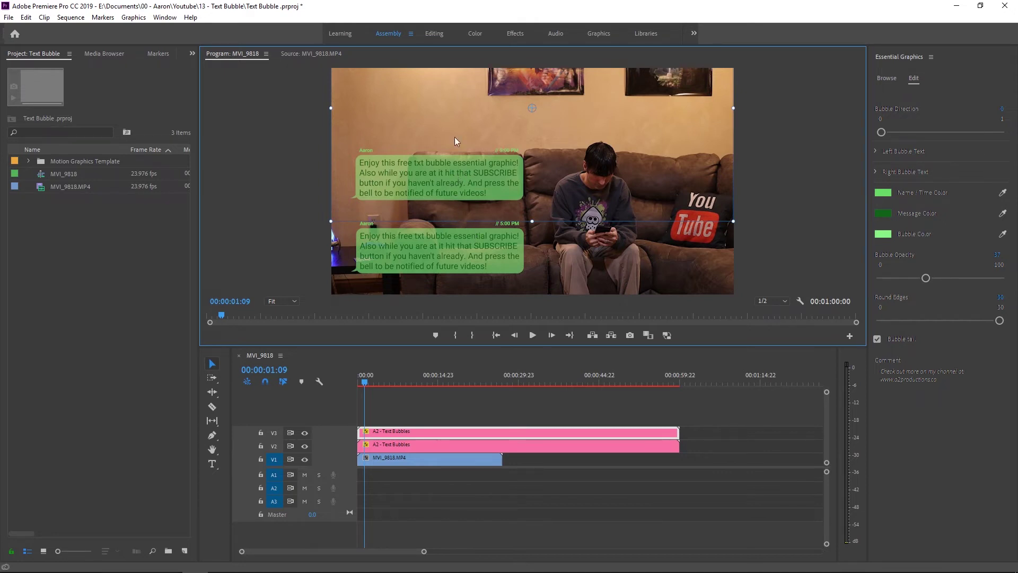
- Set the top bubble's Position Y to 207 in the Editing workspace, then return to Assembly
click(441, 33)
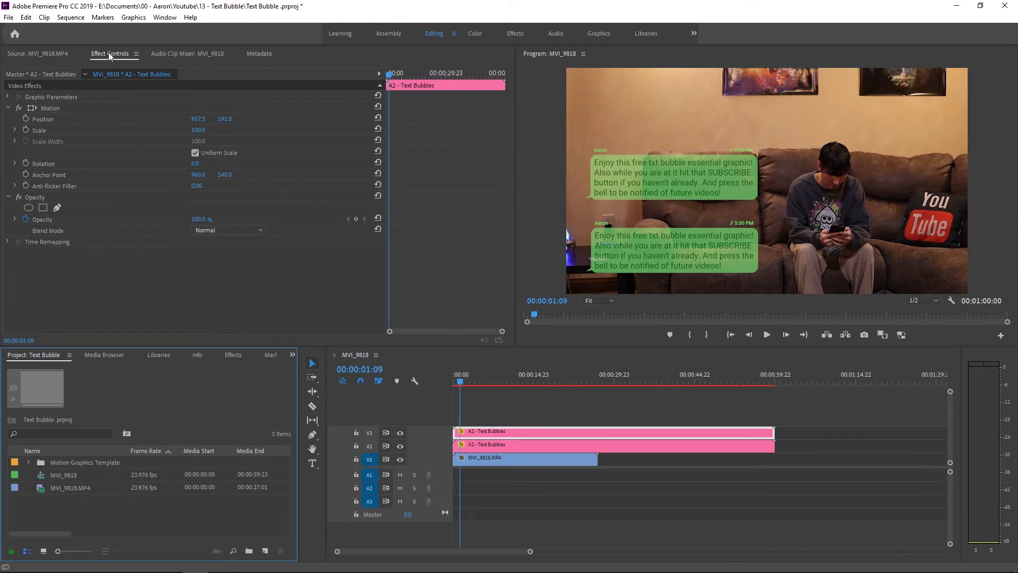
mouse_move(219, 118)
mouse_down()
mouse_move(228, 116)
mouse_move(201, 121)
mouse_up()
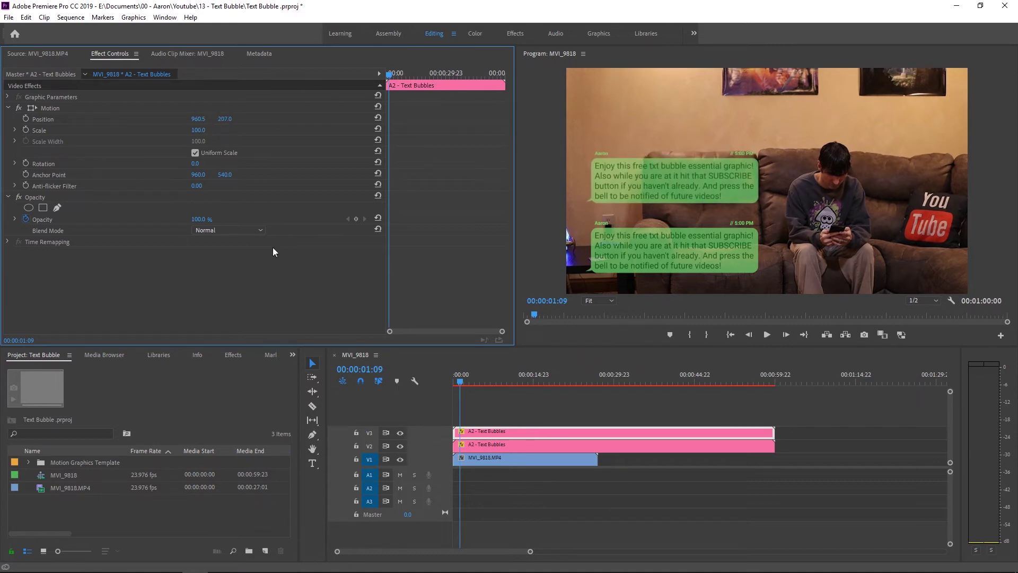
click(388, 33)
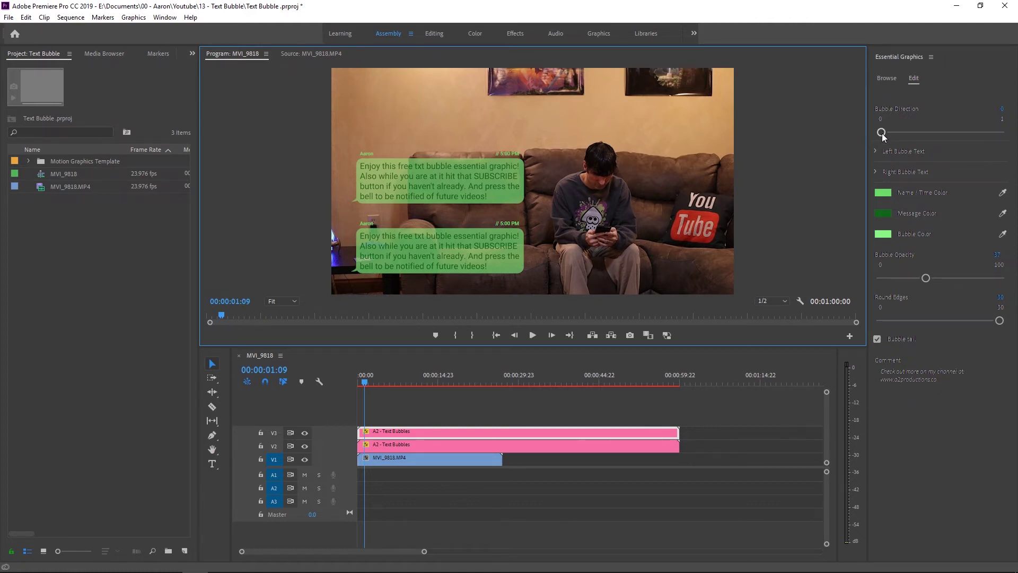
- Set Bubble Direction to 1, flipping the top bubble to the right side
drag(882, 133, 999, 133)
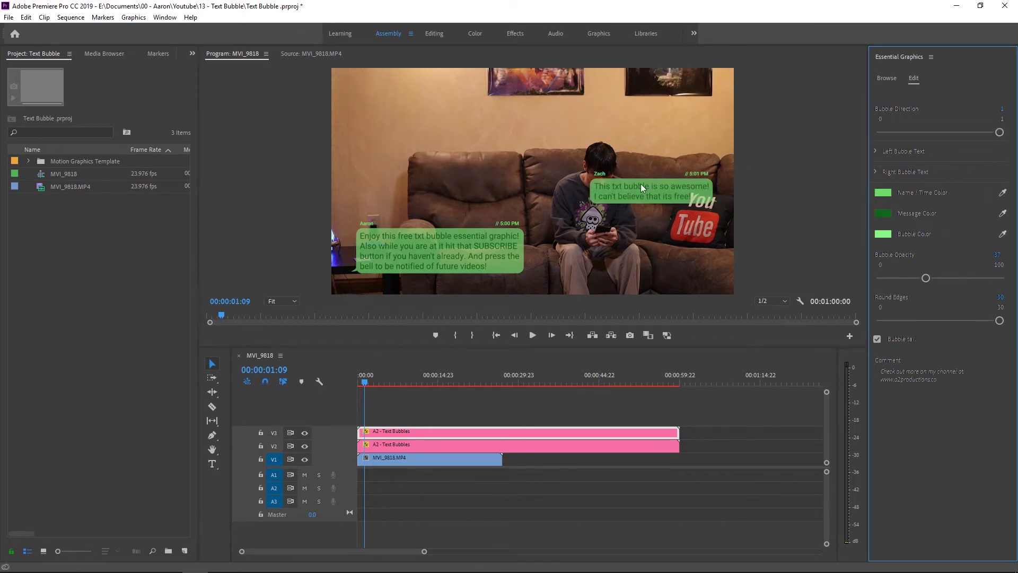
click(883, 193)
- Set the reply bubble's Name / Time Color to light purple
drag(541, 217, 476, 222)
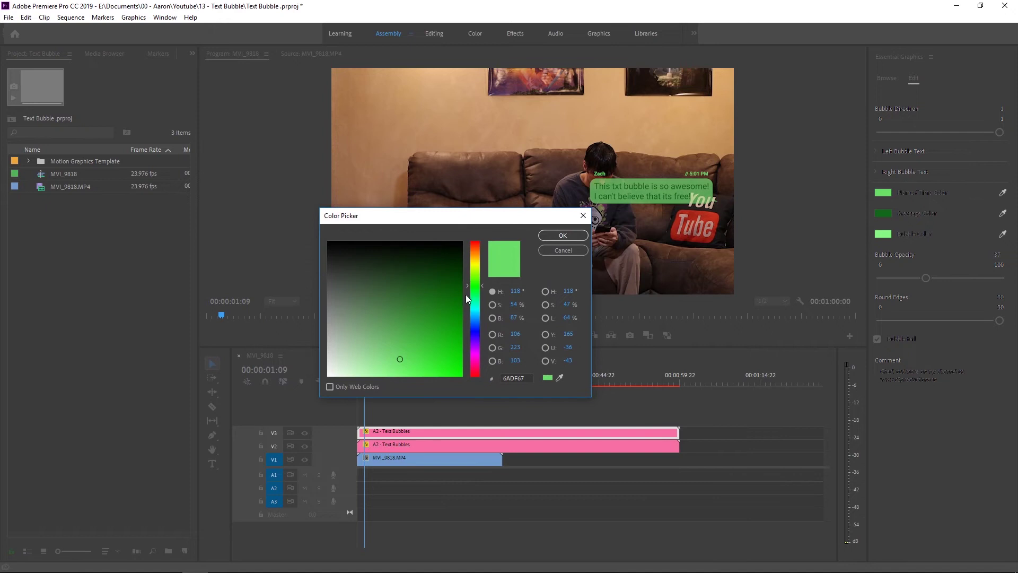
drag(475, 323, 476, 349)
drag(401, 360, 379, 372)
click(564, 236)
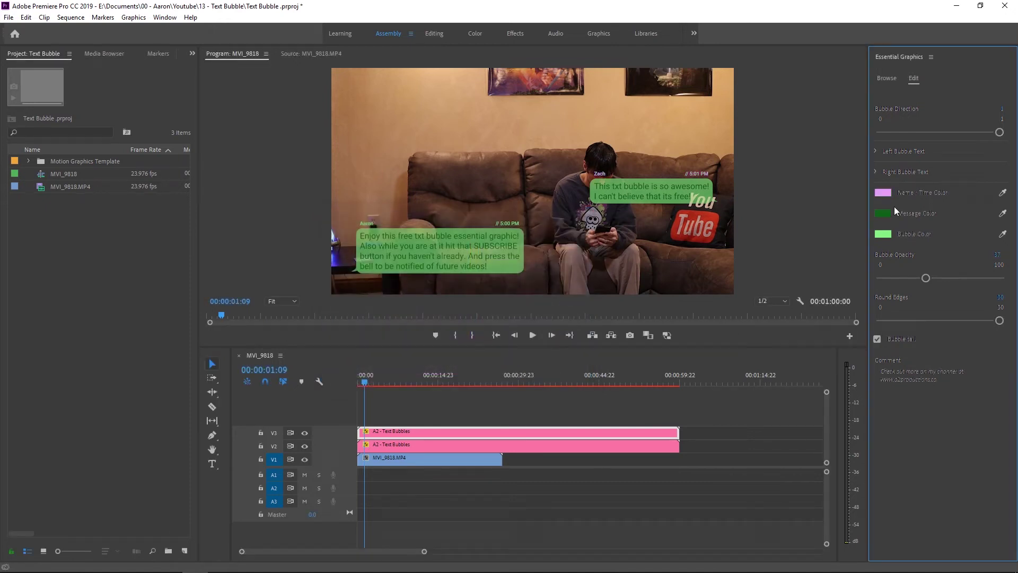
- Set the Bubble Color to light pink
click(877, 233)
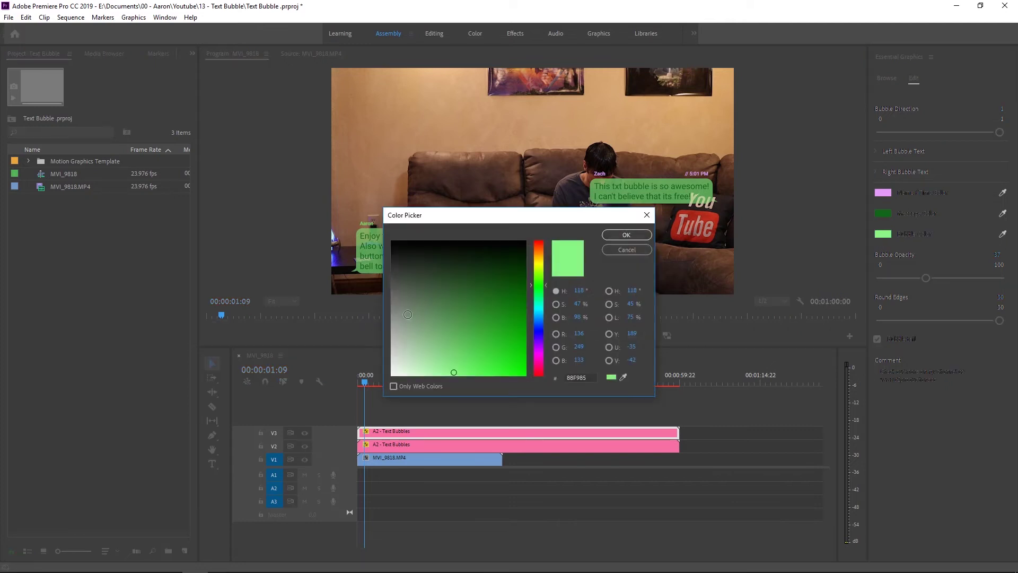
drag(532, 318, 537, 358)
drag(475, 365, 448, 368)
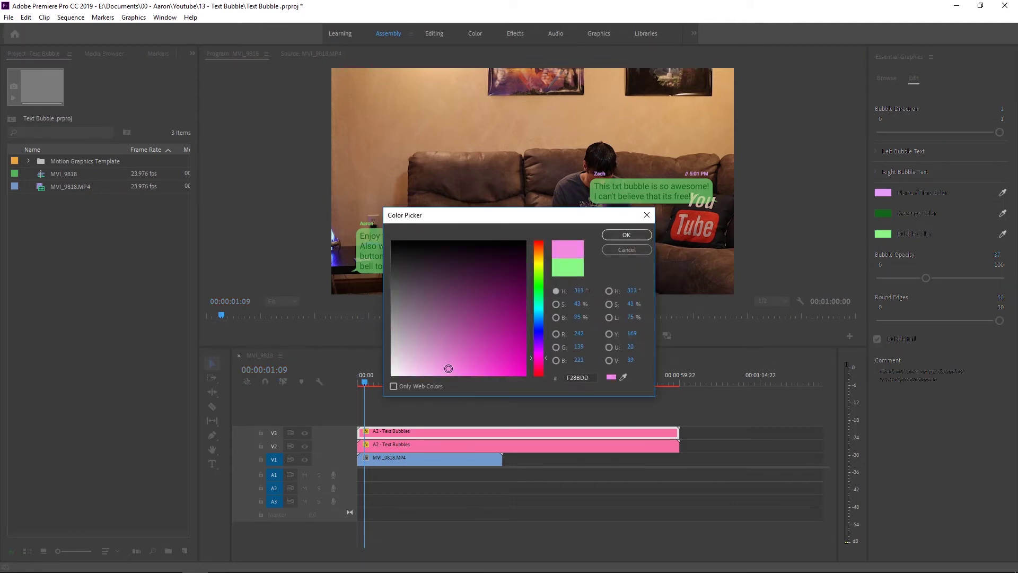
click(626, 235)
- Set the Message Color to dark purple
click(882, 212)
drag(536, 333, 536, 354)
drag(502, 293, 505, 281)
click(626, 234)
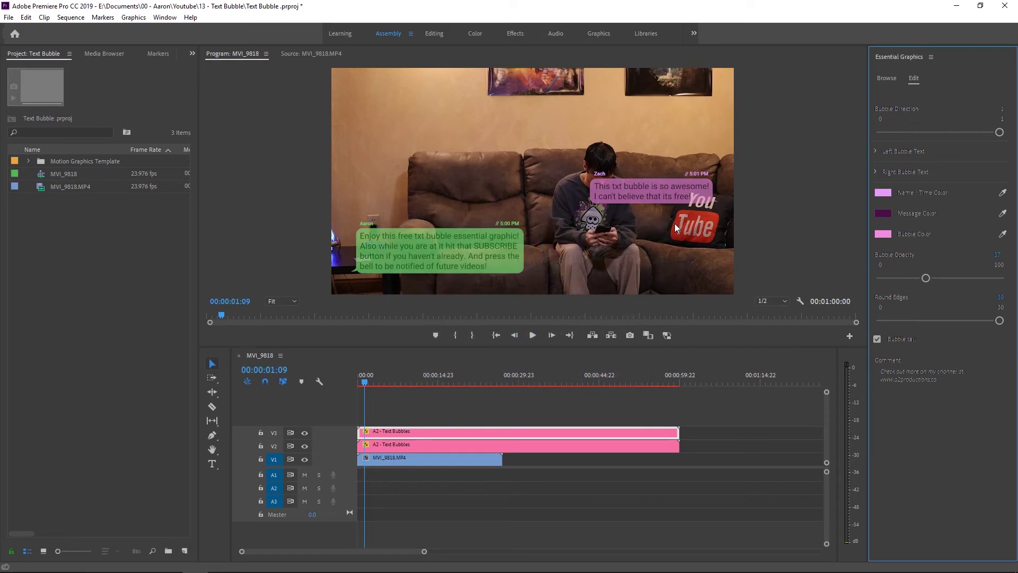
- Expand Right Bubble Text and replace the Name field with a new sender name
click(875, 172)
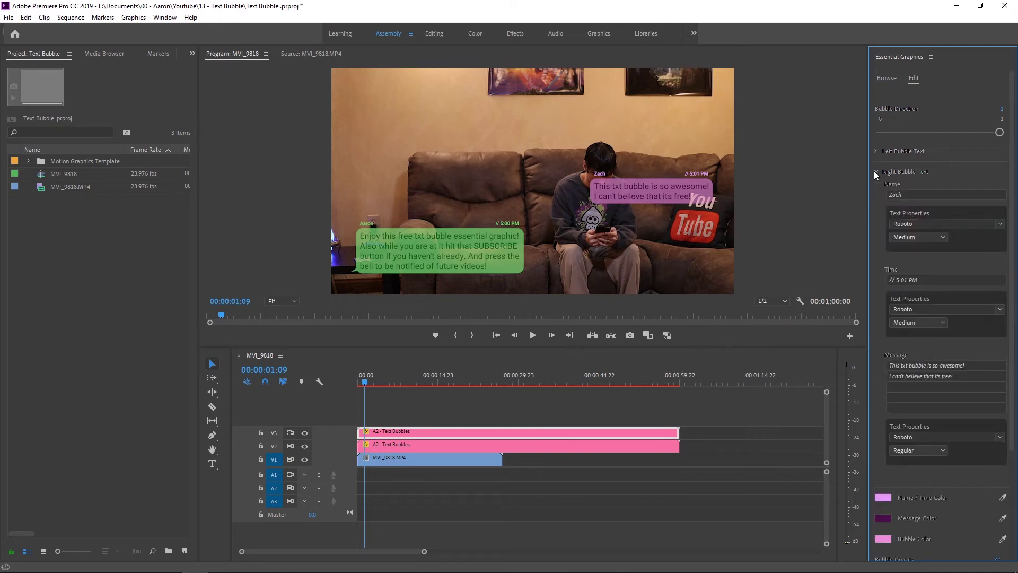
click(901, 192)
double_click(901, 193)
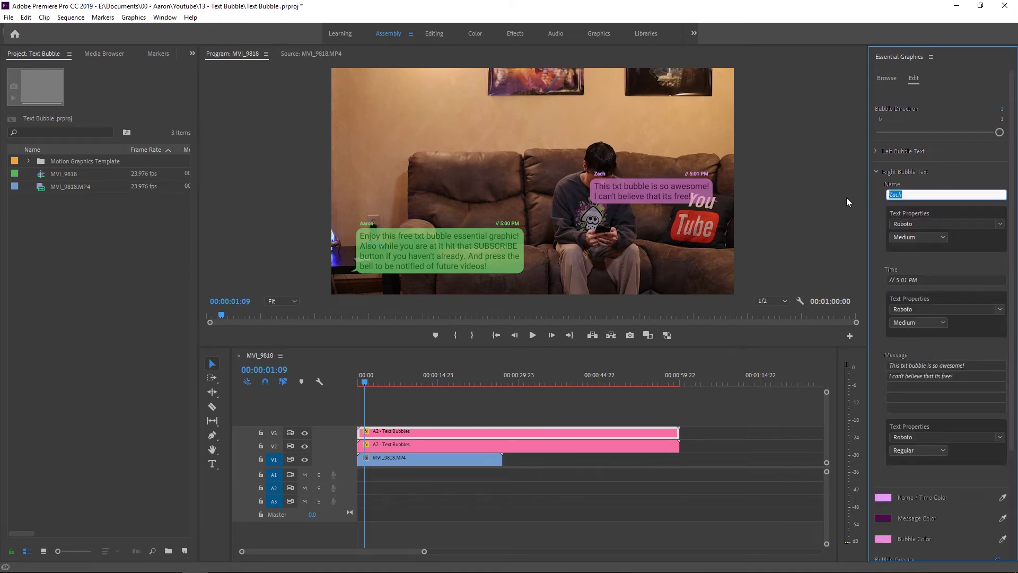
text(Lisa)
click(915, 365)
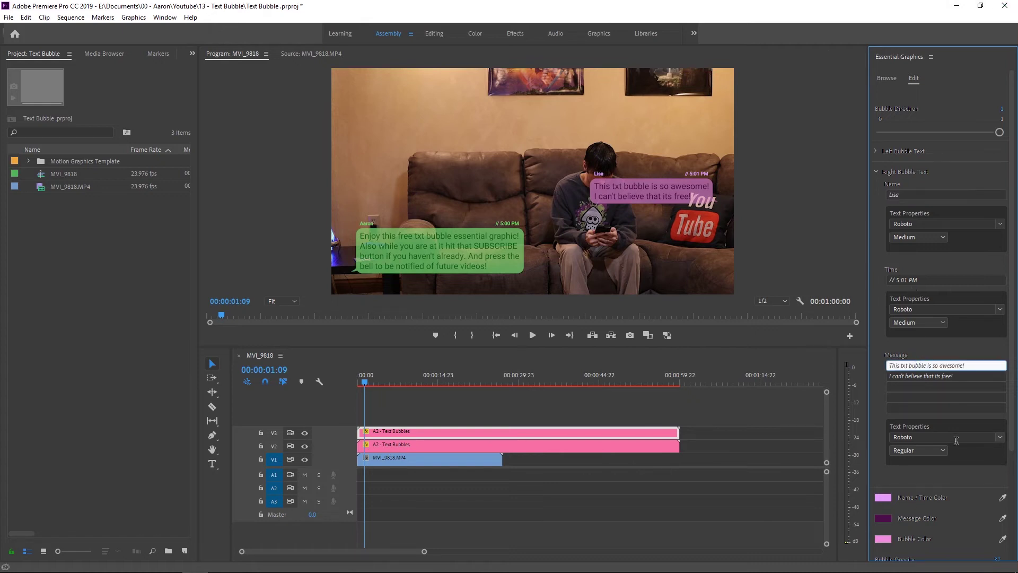
- Change the message text font to Pristina
click(999, 438)
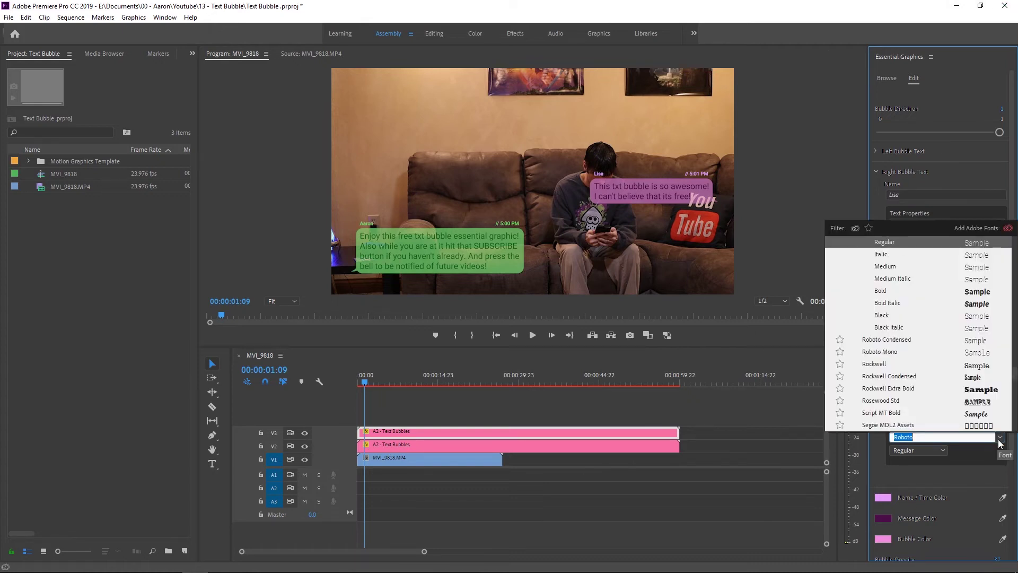
scroll(921, 363, up, 3)
scroll(922, 362, up, 3)
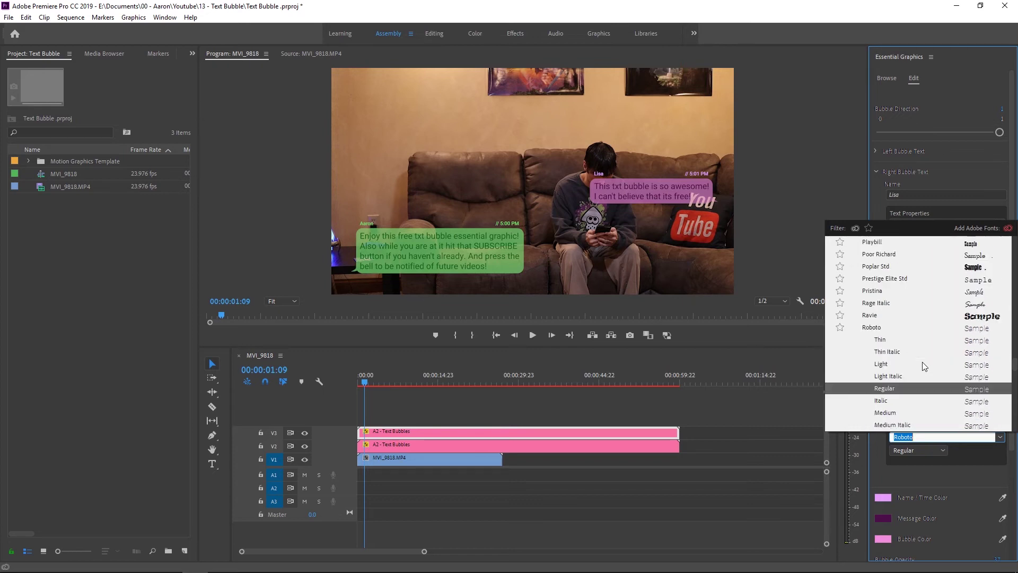
click(896, 326)
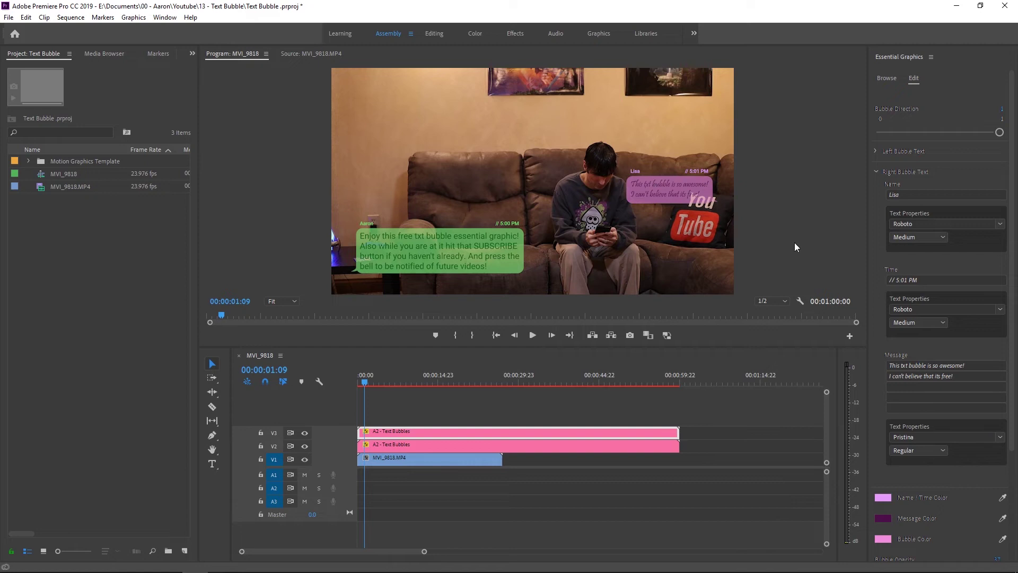
click(781, 235)
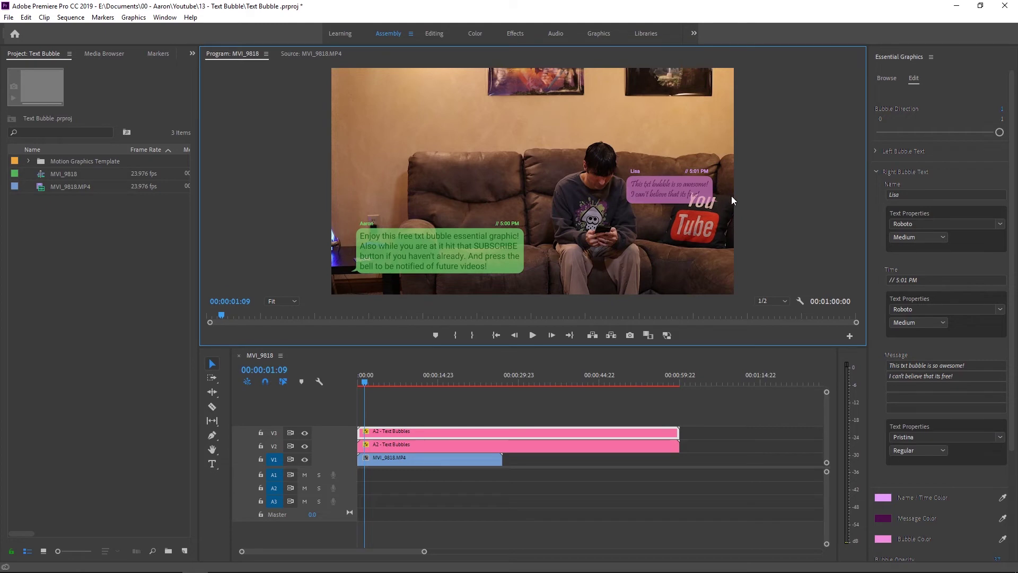
- Move the pink reply bubble toward left-centre and nudge the green bubble up slightly
click(582, 228)
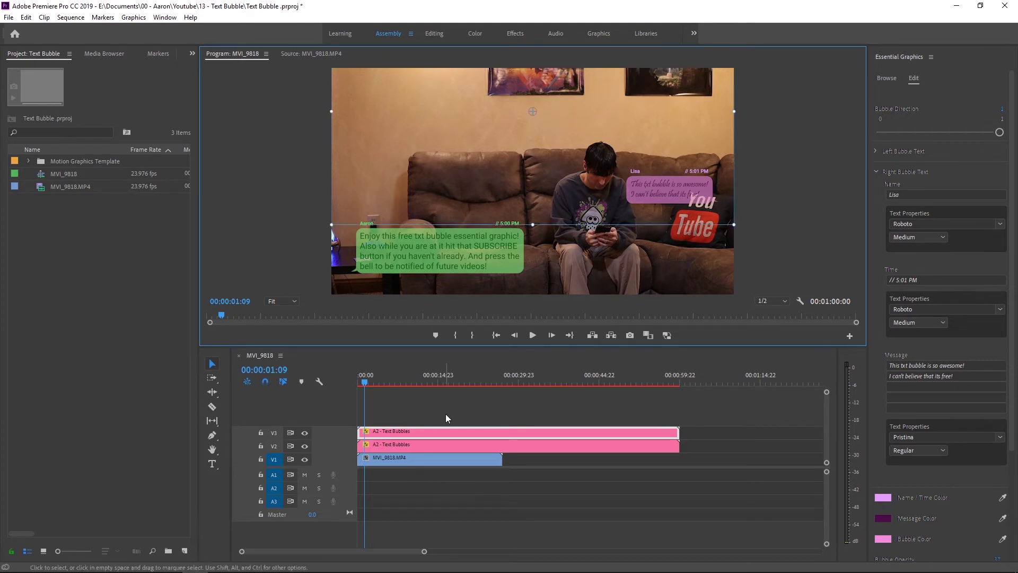
drag(671, 177, 484, 207)
click(461, 445)
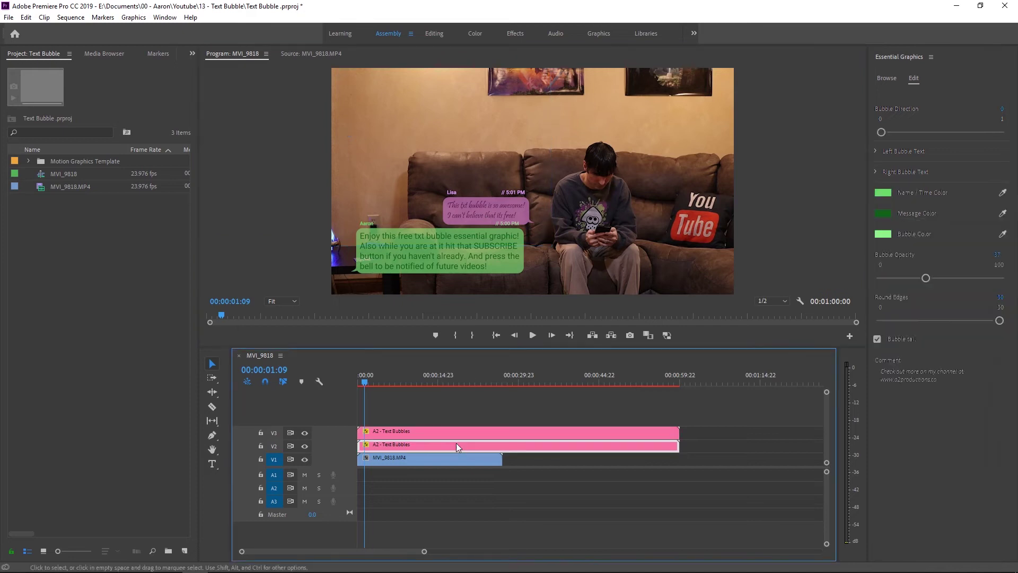
click(412, 272)
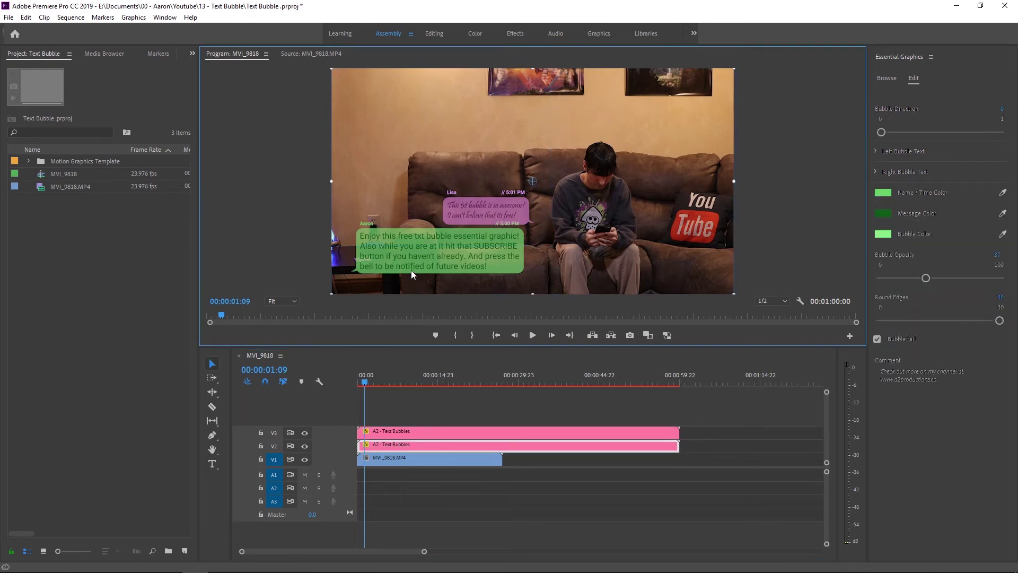
drag(412, 270, 392, 177)
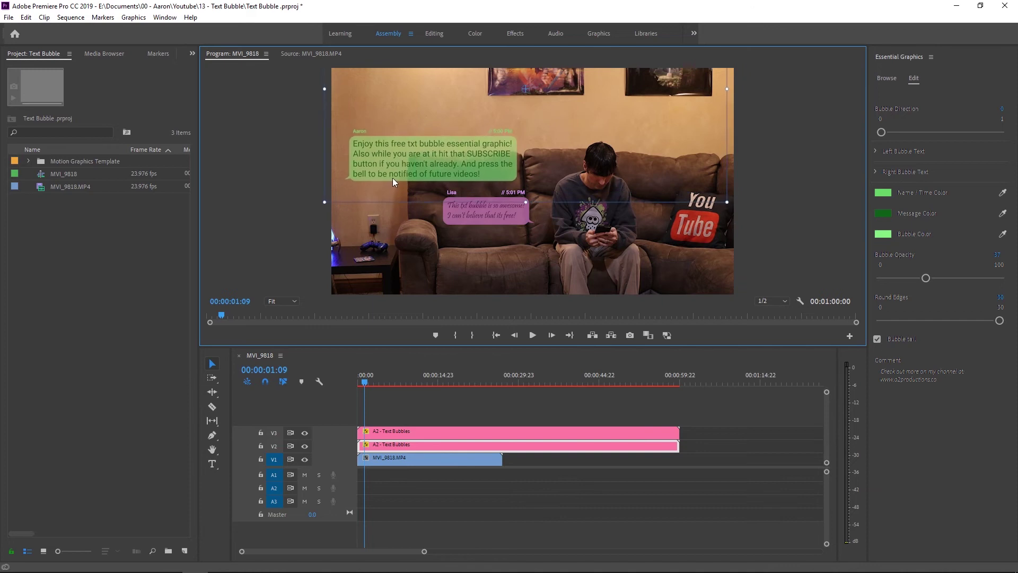
- Shift the pink bubble slightly right beneath the green bubble's edge, then rewind to the start
click(495, 432)
click(491, 212)
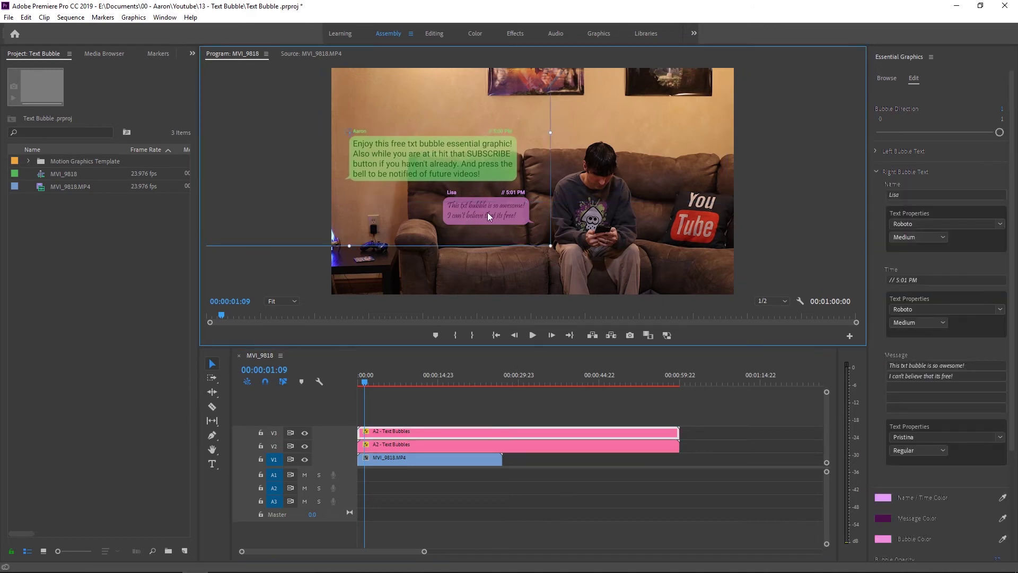
drag(488, 212, 509, 205)
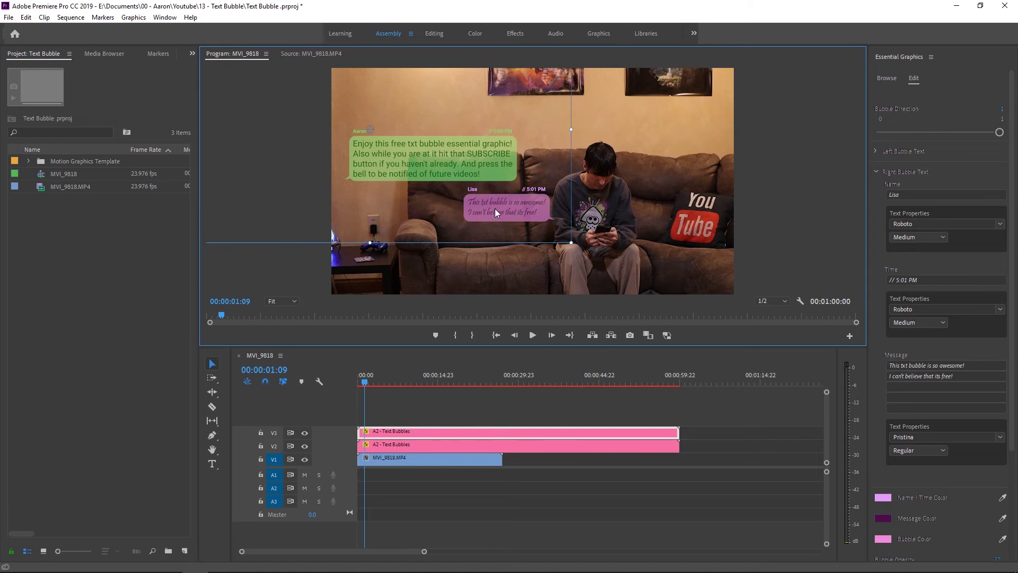
click(790, 230)
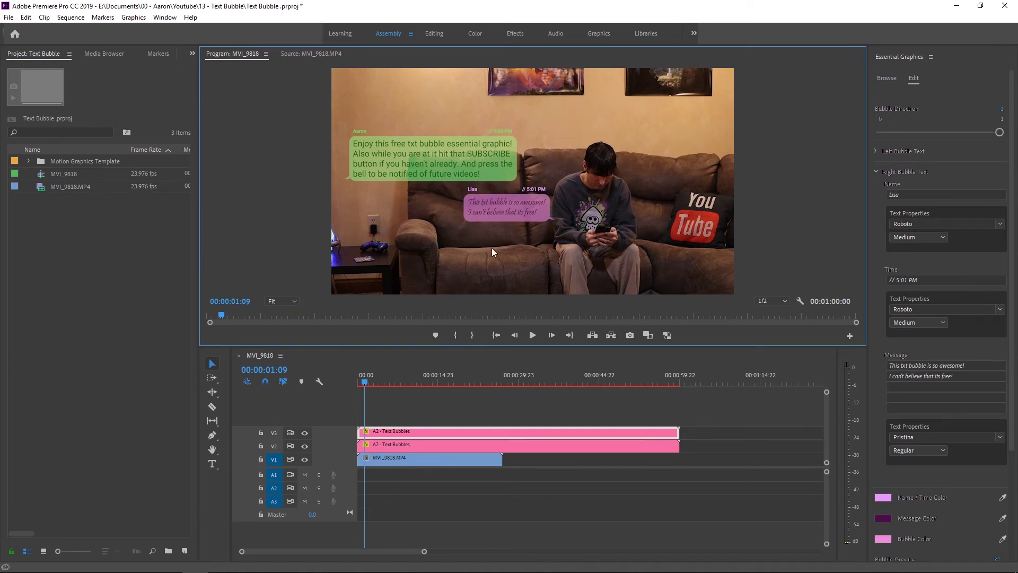
mouse_move(364, 383)
mouse_down()
mouse_move(352, 381)
mouse_move(368, 383)
mouse_up()
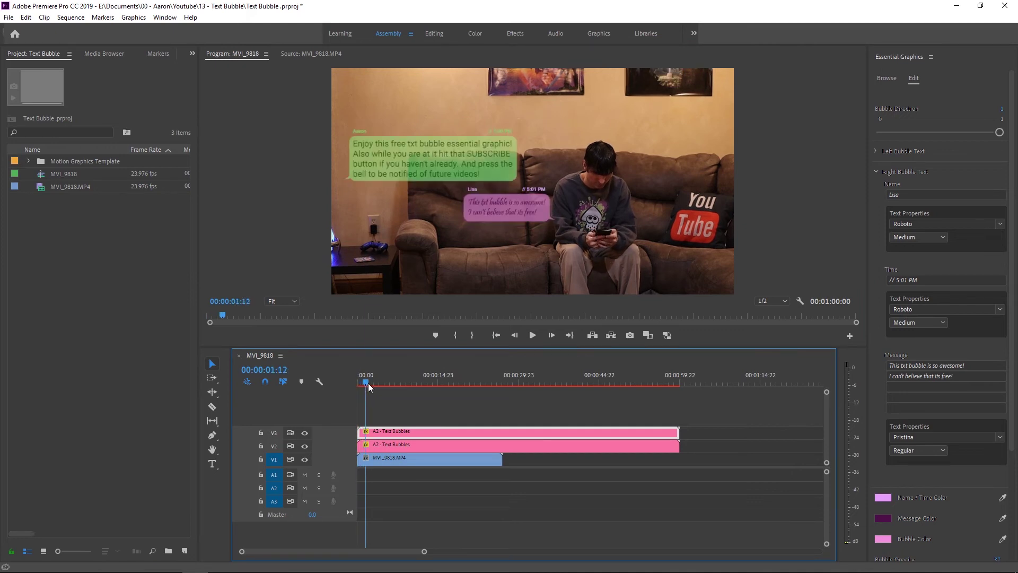
- Make the V3 pink bubble clip start just after the V2 green clip, then scrub to check the timing
click(392, 446)
click(391, 431)
drag(381, 430, 401, 431)
drag(366, 381, 317, 386)
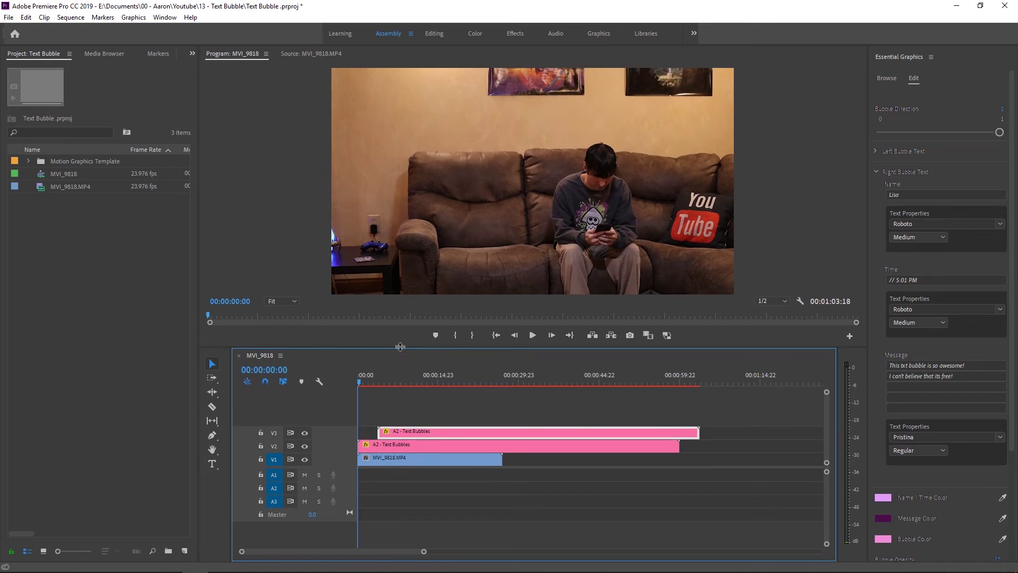
drag(359, 381, 331, 370)
click(708, 446)
- Nest the green and pink bubble clips into a single sequence named 'Text Bubbles'
drag(733, 444, 654, 435)
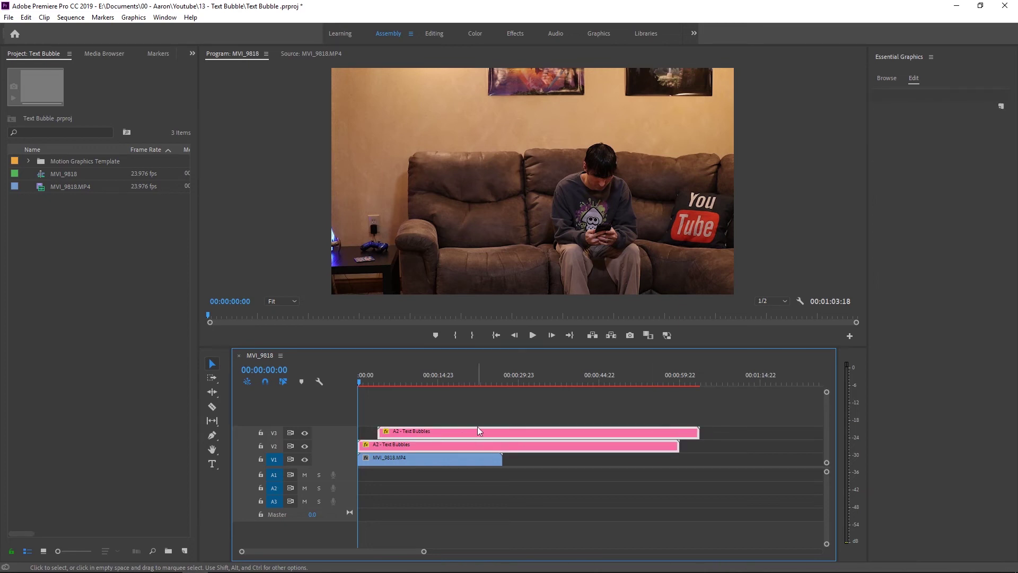
right_click(472, 431)
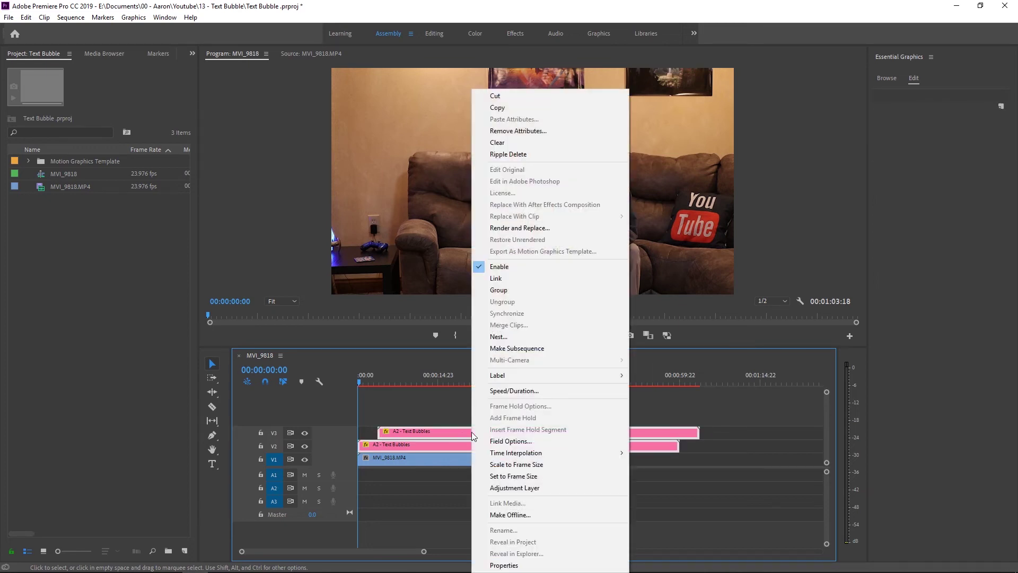
click(498, 337)
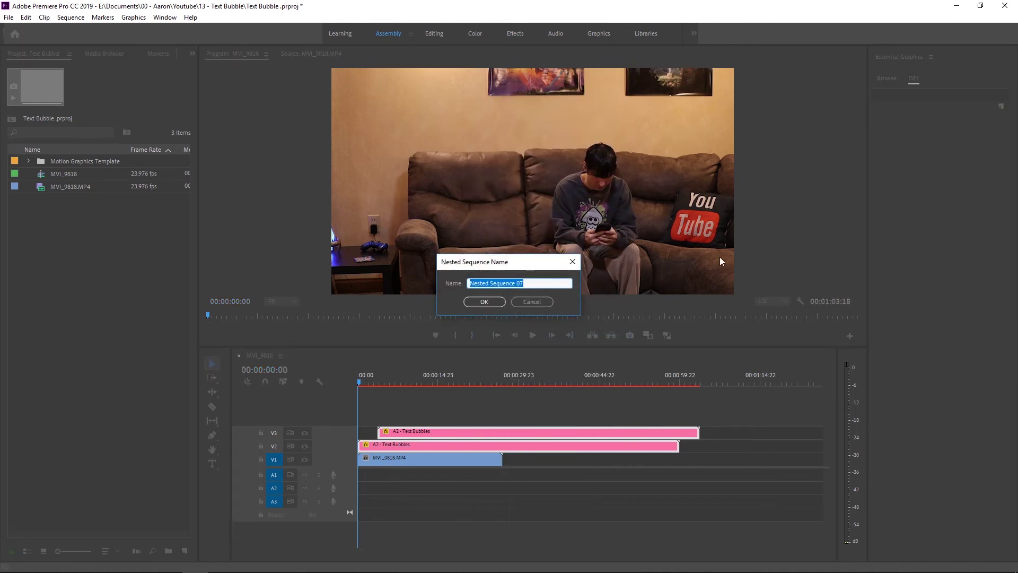
text(Text Bubbles)
click(476, 301)
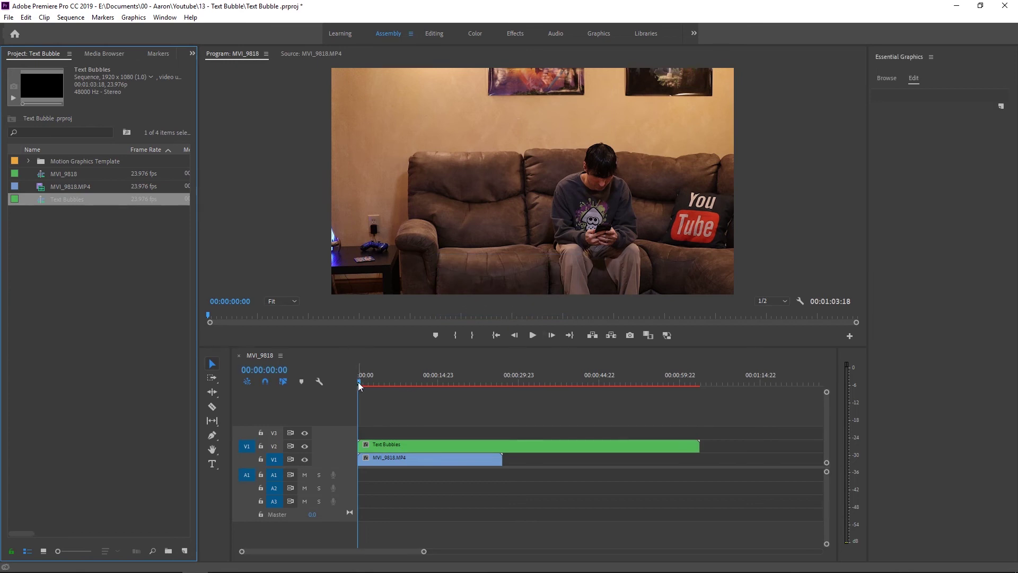
- In the Editing workspace, set the Text Bubbles nest's Position to 960, 699
click(440, 37)
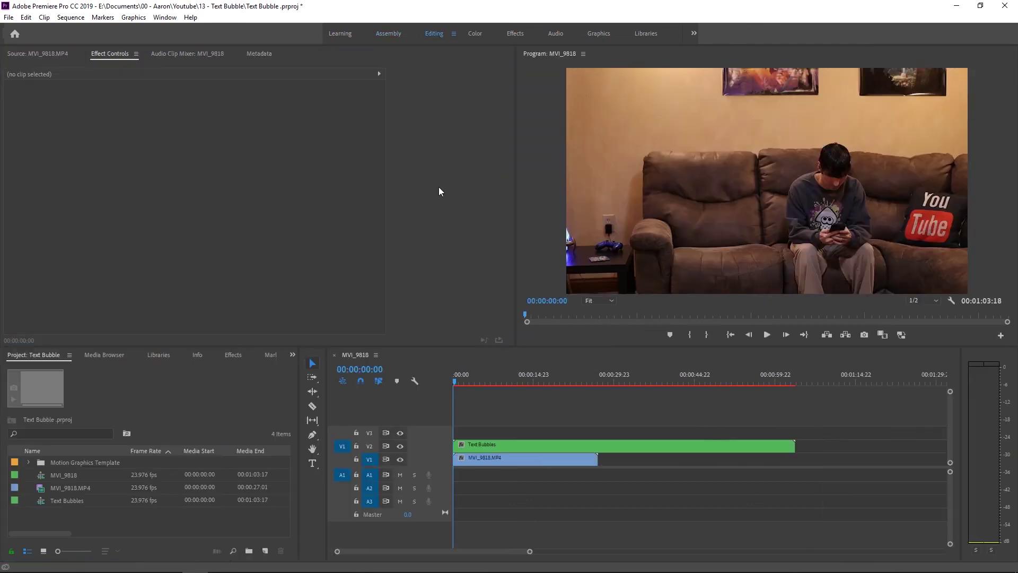
drag(455, 380, 492, 380)
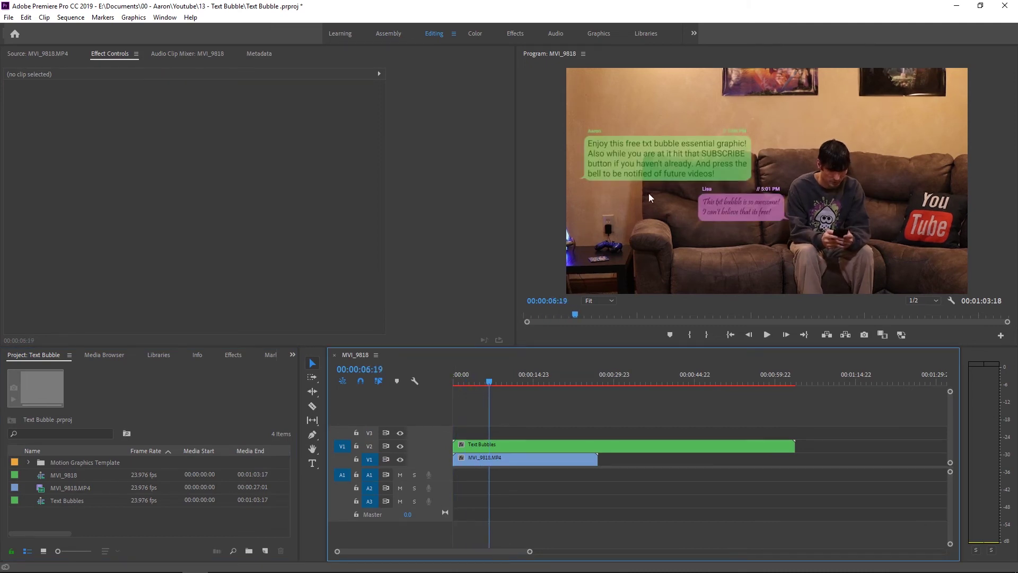
click(550, 446)
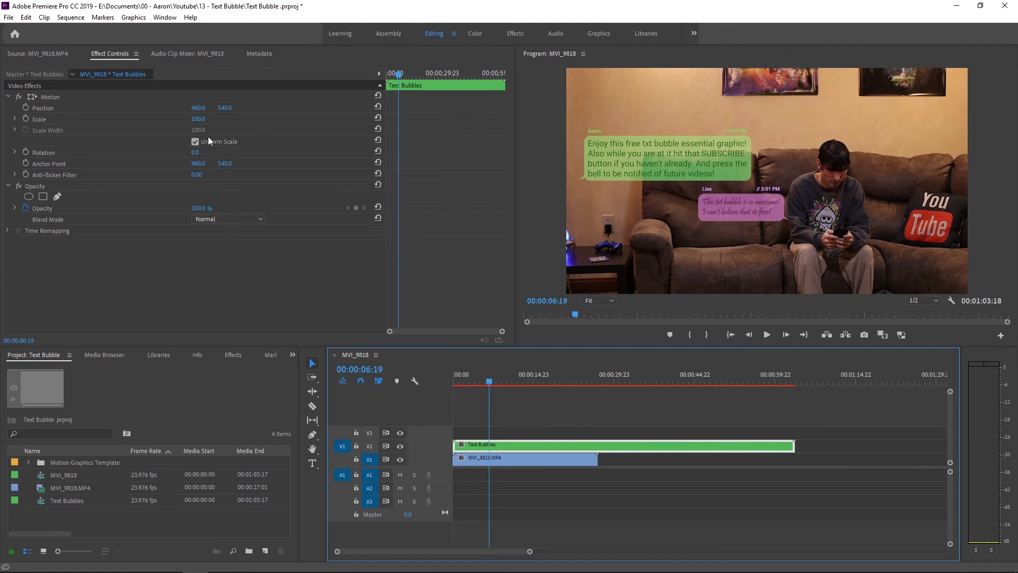
click(226, 108)
drag(226, 107, 267, 108)
drag(225, 107, 326, 380)
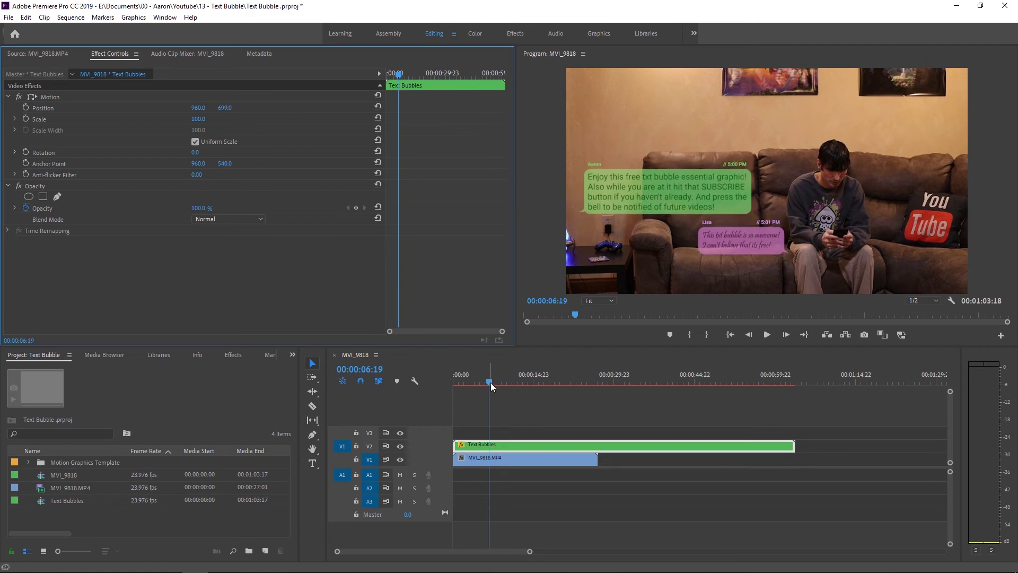
drag(491, 386, 452, 390)
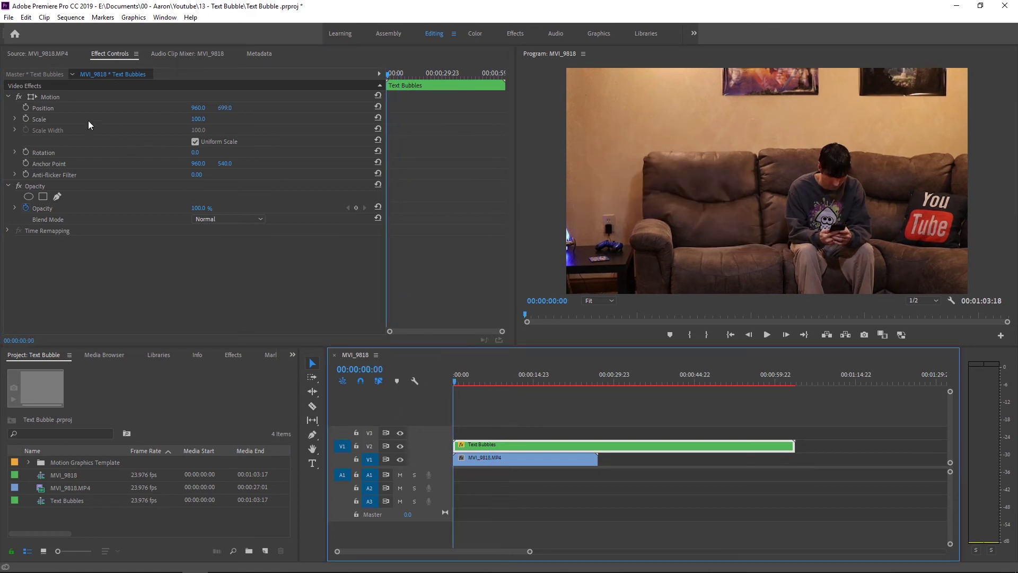
- Add Position keyframes at Y 699 and later at Y 497 so the bubbles slide up
click(26, 108)
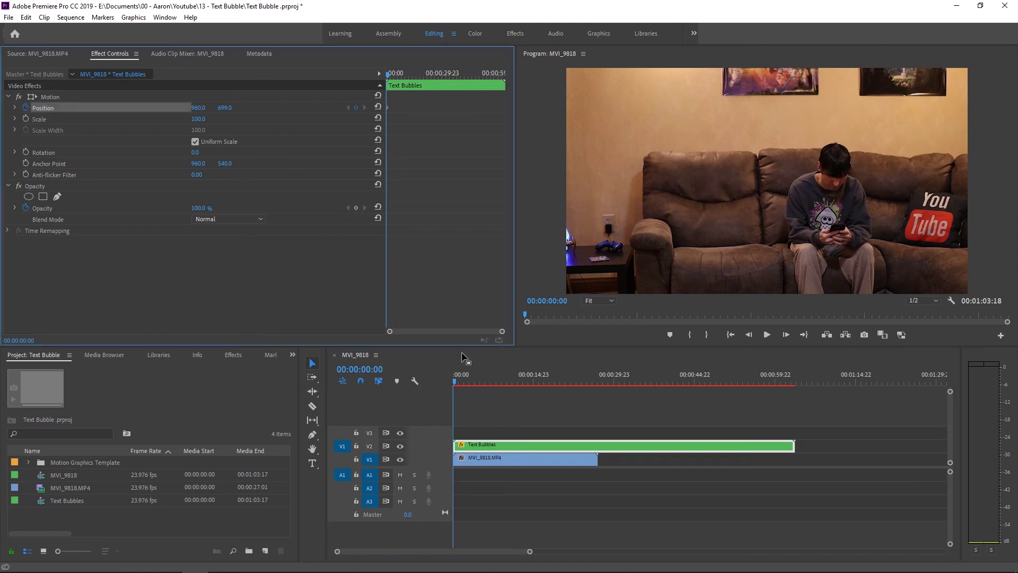
drag(454, 379, 474, 380)
click(356, 107)
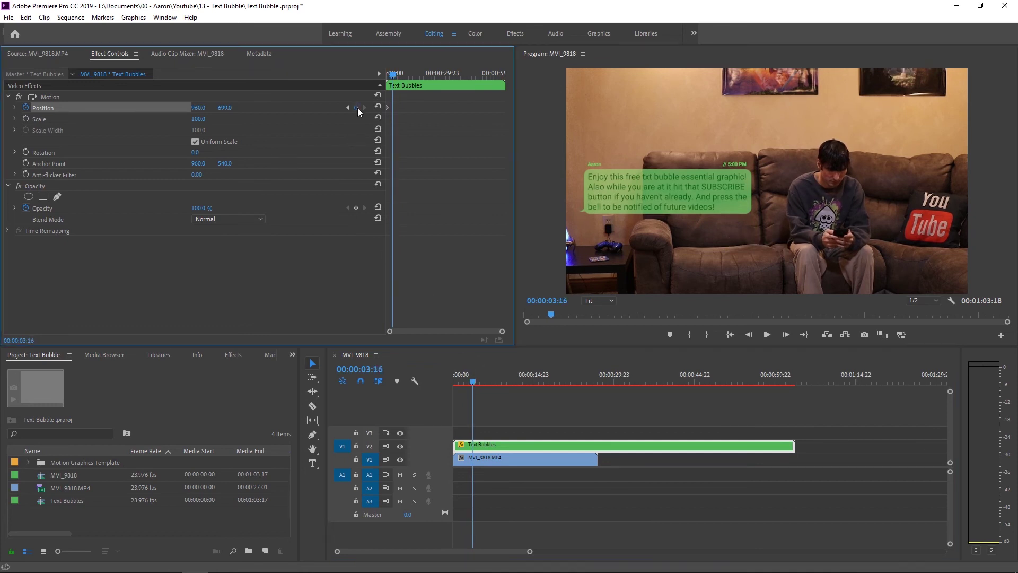
click(473, 383)
drag(474, 383, 475, 381)
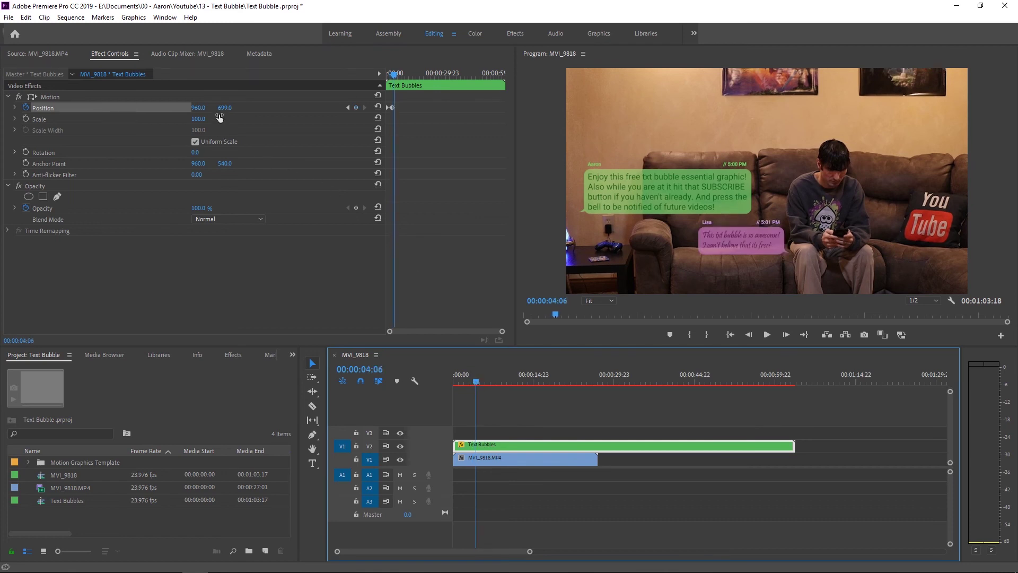
drag(222, 108, 115, 108)
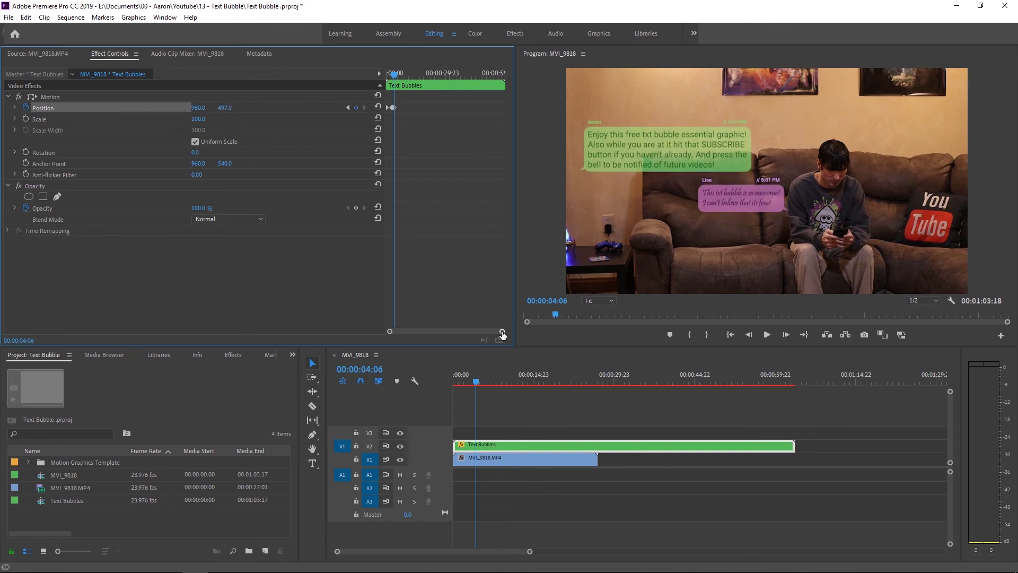
- Move the end keyframe earlier to about 00:00:03:18 for a quicker slide
drag(503, 333, 469, 333)
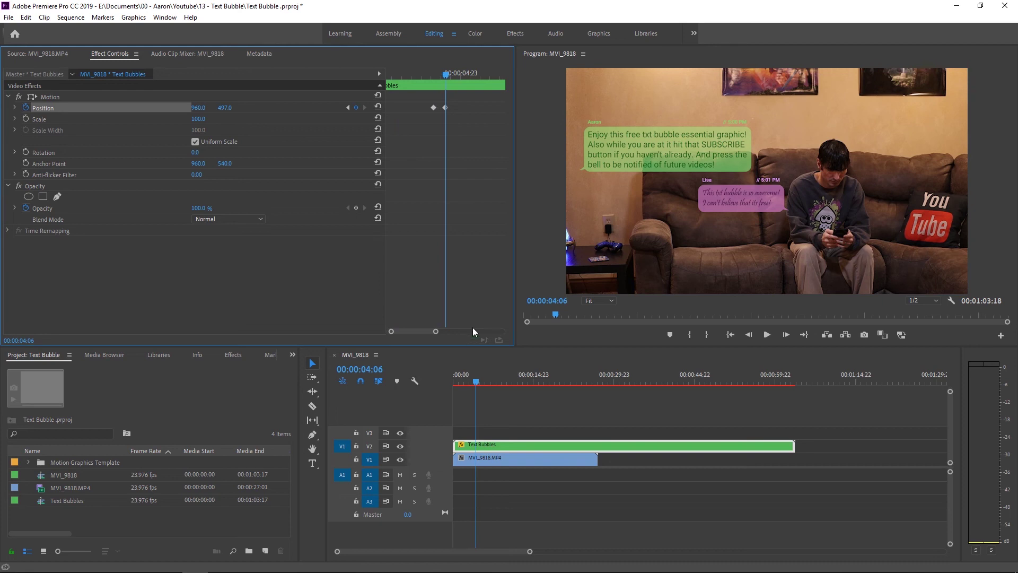
drag(445, 76, 438, 112)
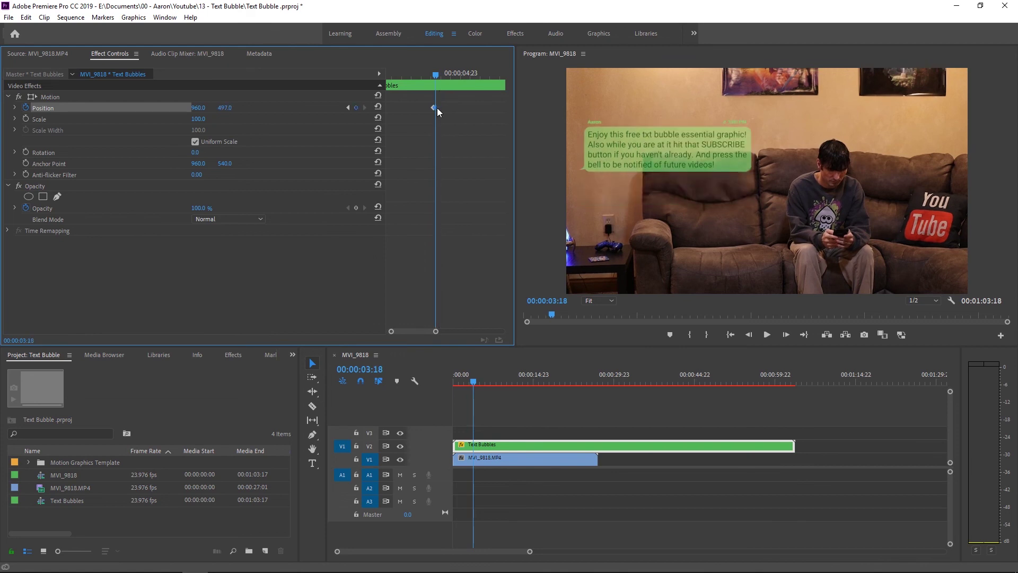
drag(432, 108, 431, 112)
drag(437, 74, 366, 86)
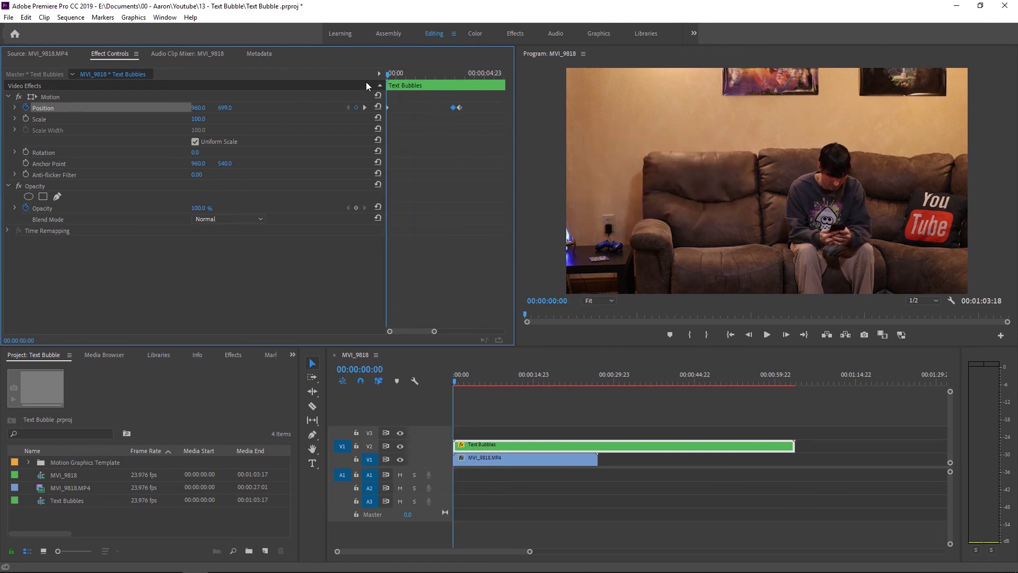
click(769, 334)
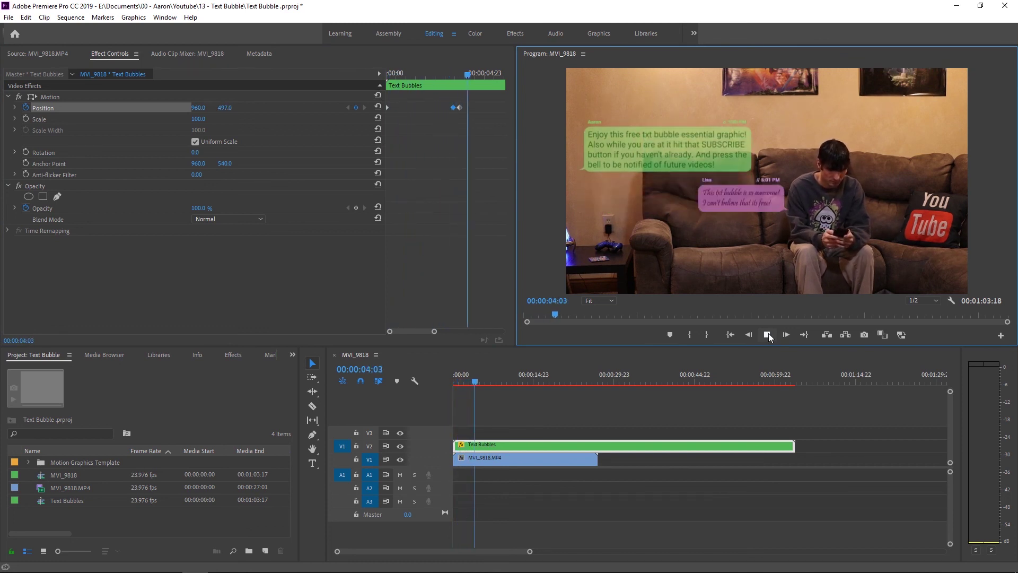
click(768, 334)
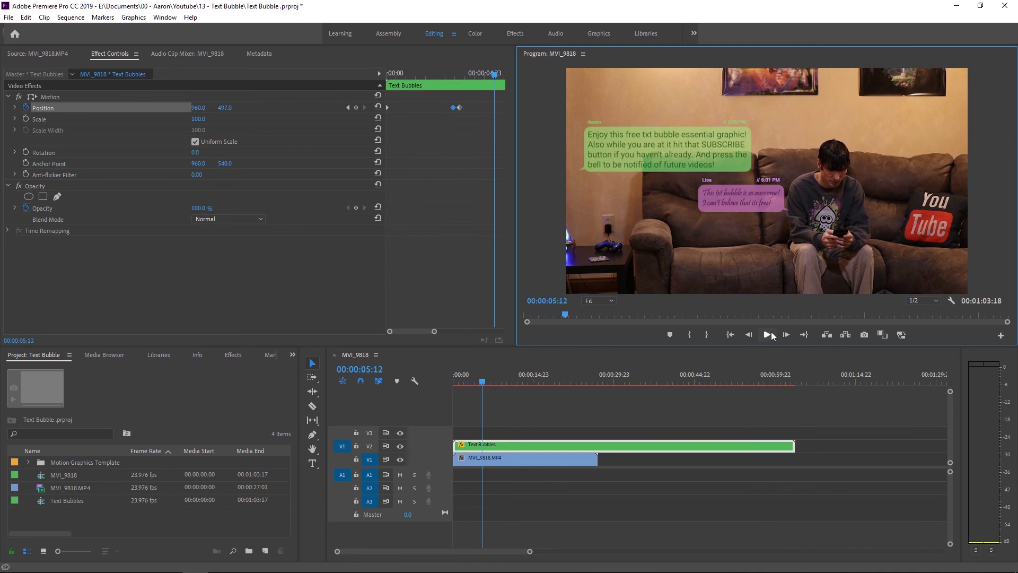